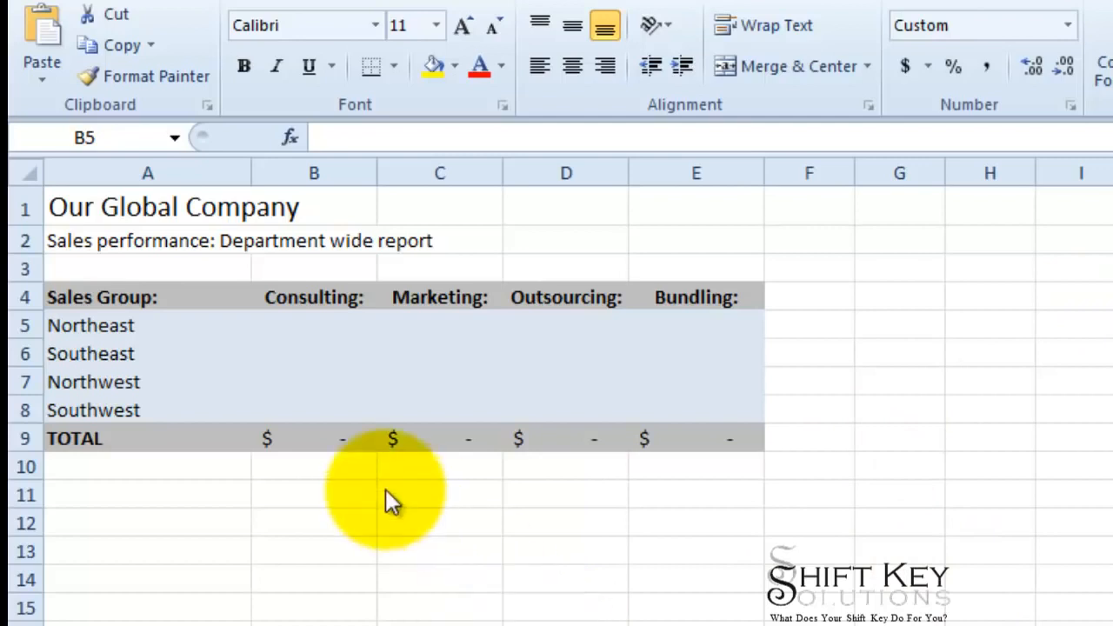
# Begin a SUM formula in cell B5 of the Summary sheet, using B5 from the Qtr1 and Qtr2 sheets as arguments
pyautogui.click(282, 491)
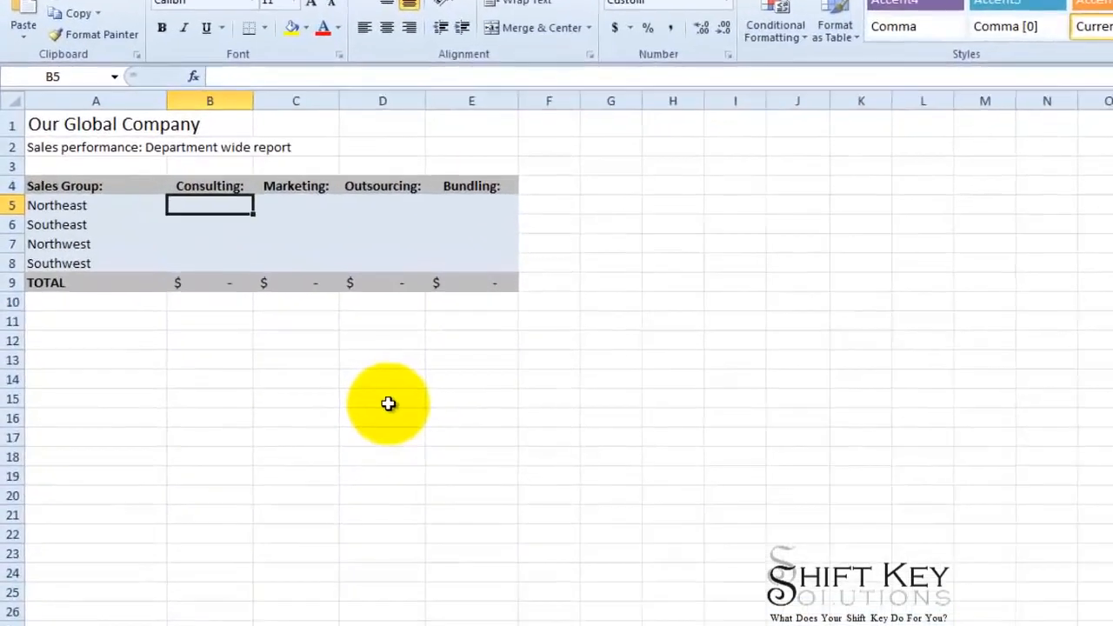
pyautogui.write('=')
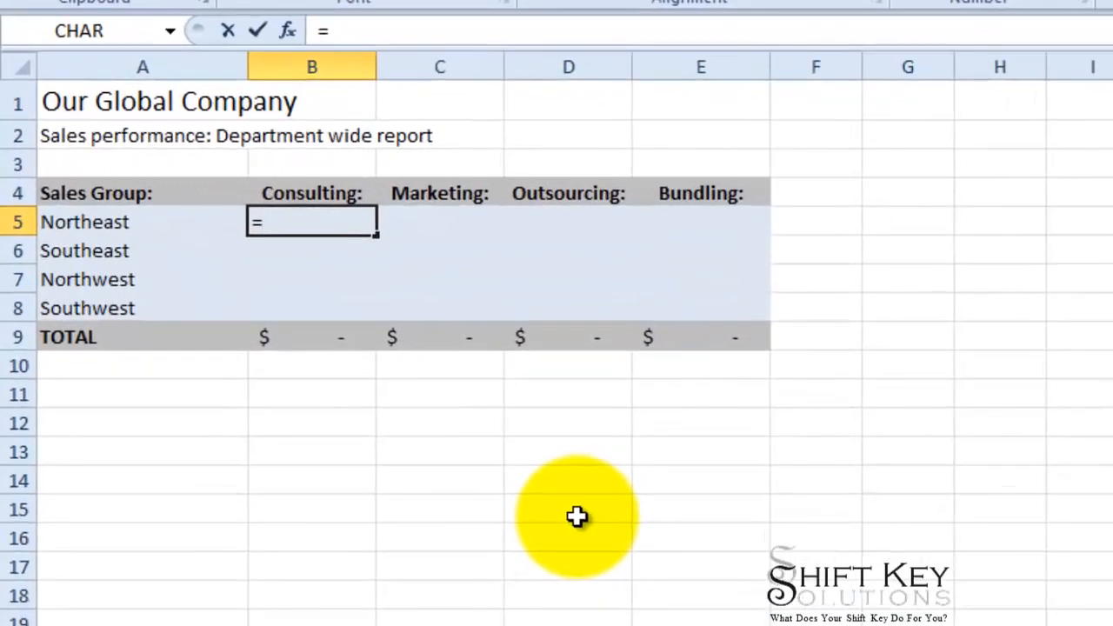
pyautogui.write('sum')
pyautogui.press('Tab')
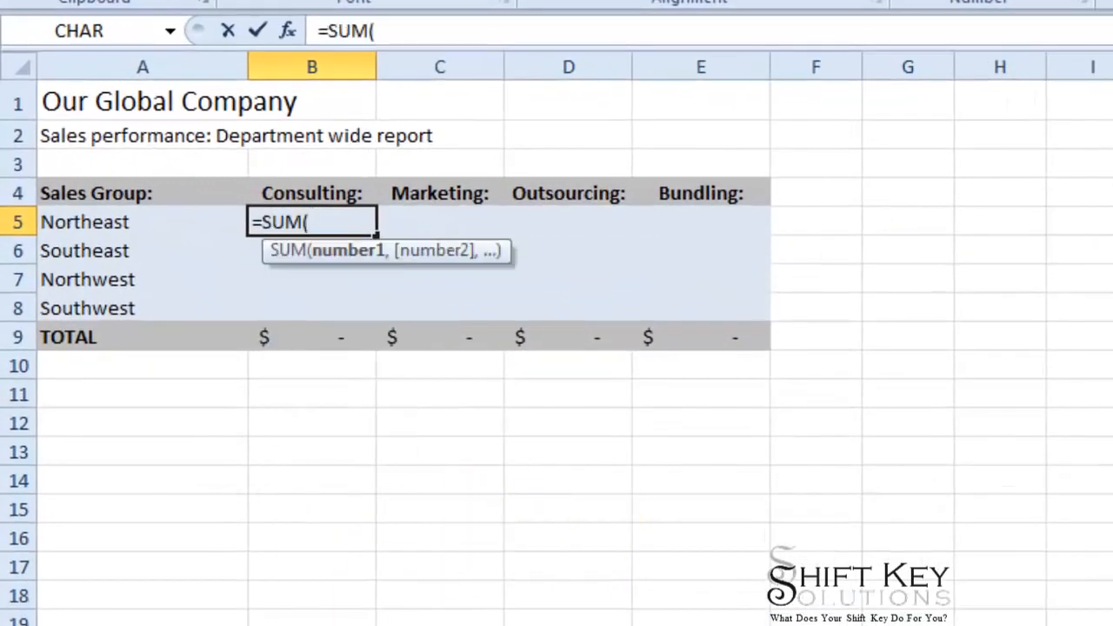
pyautogui.click(144, 625)
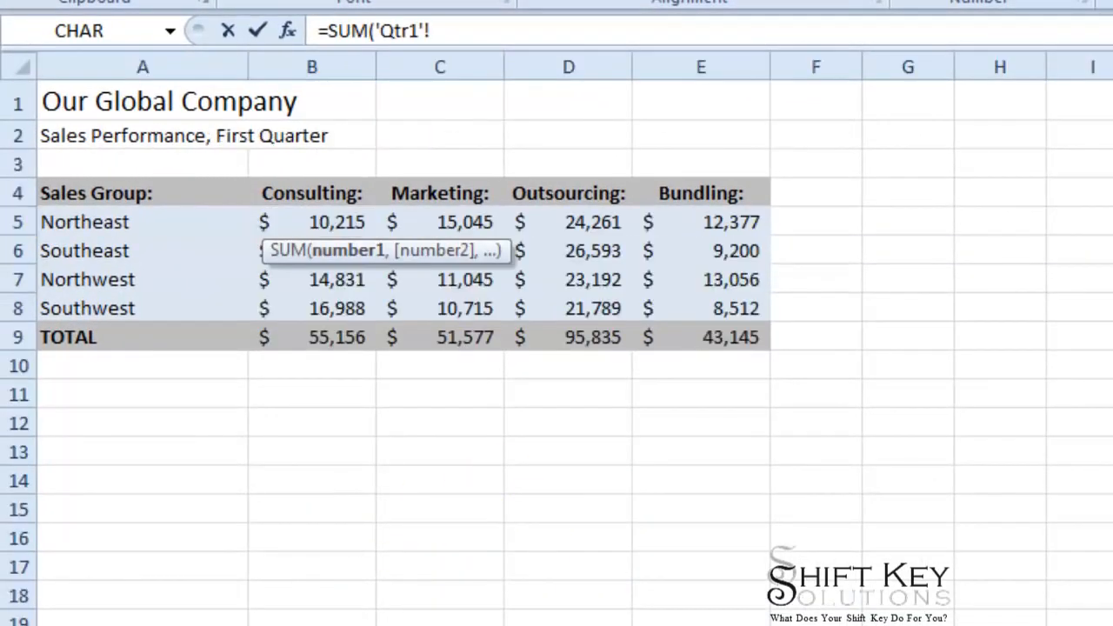
pyautogui.click(321, 219)
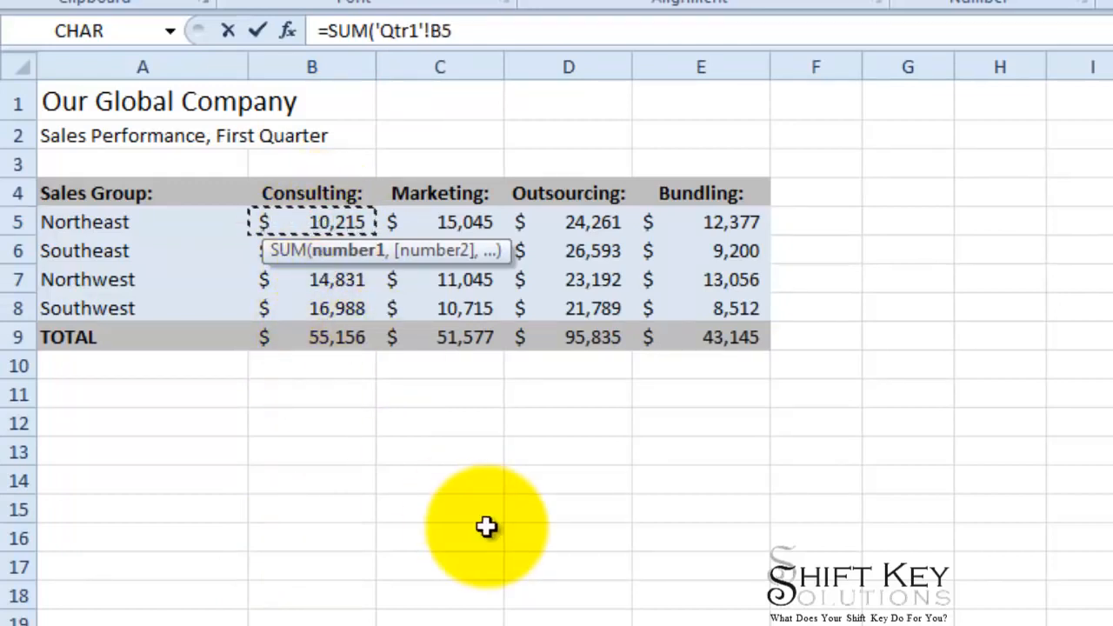
pyautogui.write(',')
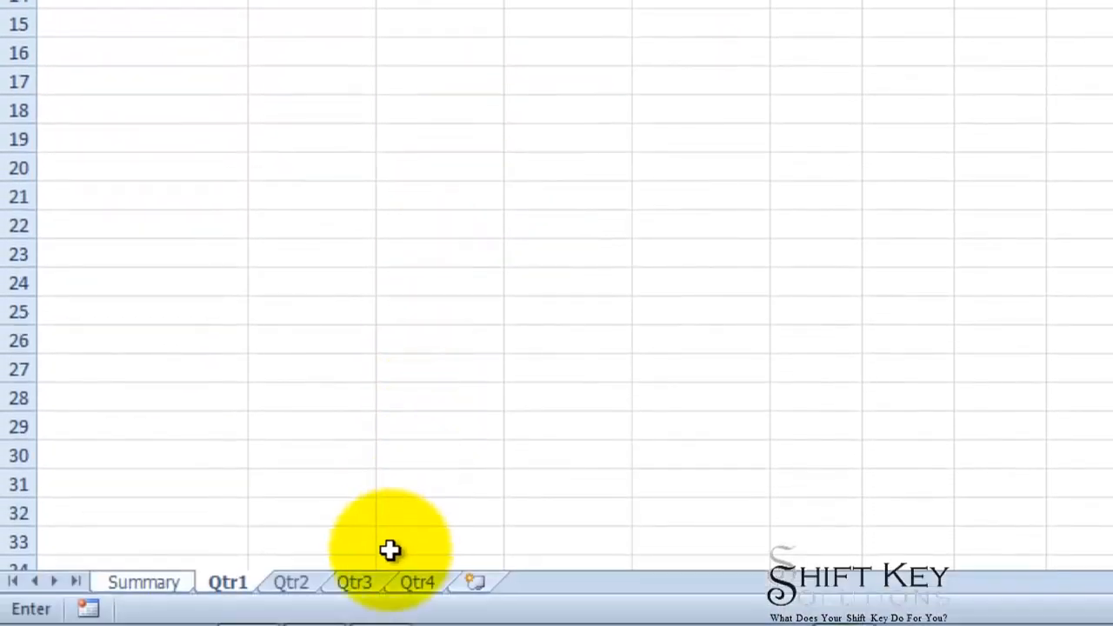
pyautogui.click(301, 588)
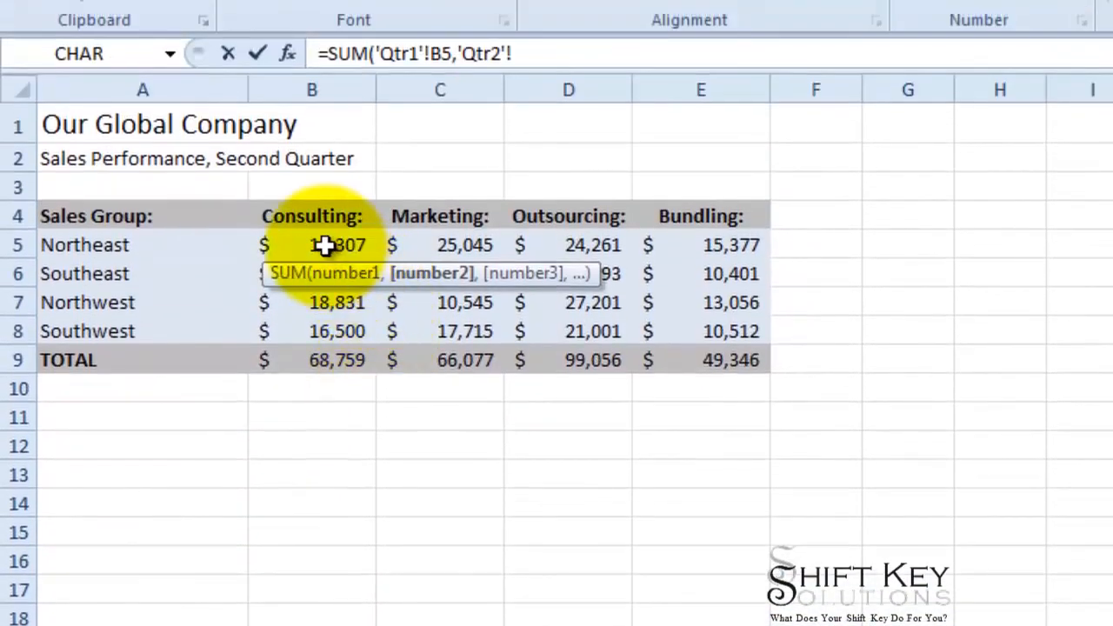
pyautogui.click(325, 228)
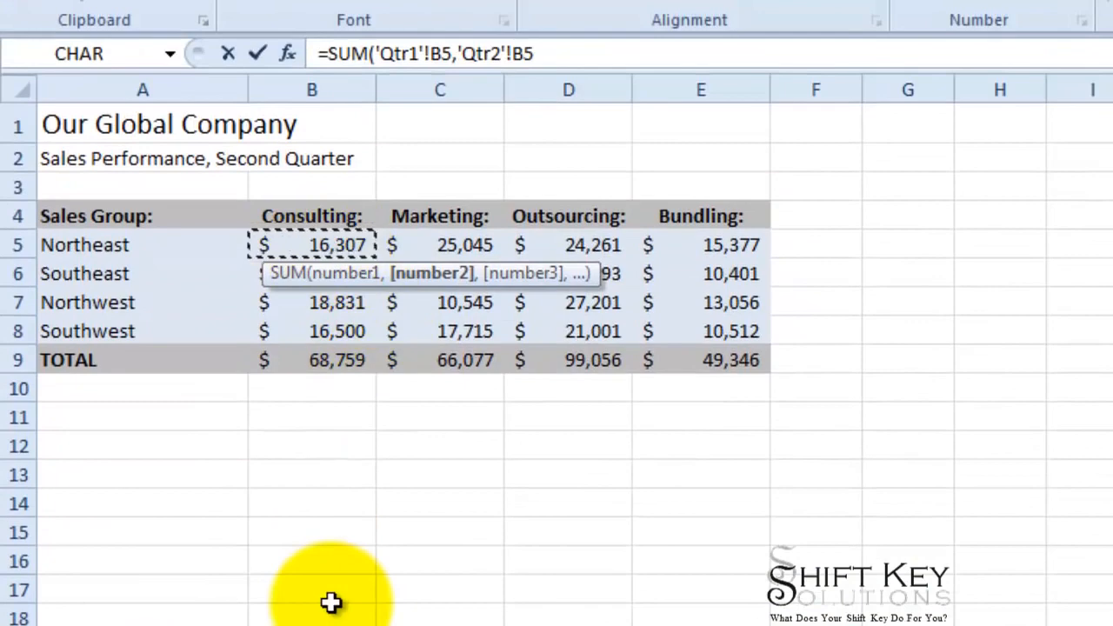
# Add B5 from the Qtr3 and Qtr4 sheets as further SUM arguments and complete the formula
pyautogui.write(',')
pyautogui.hotkey('ctrl', 'pagedown')
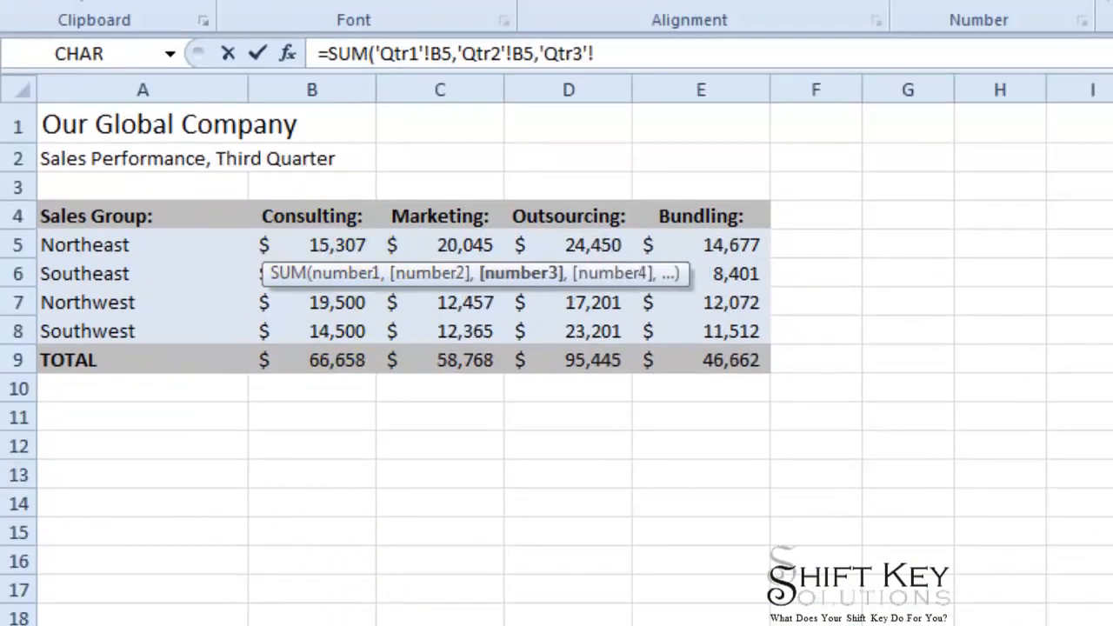
pyautogui.click(339, 250)
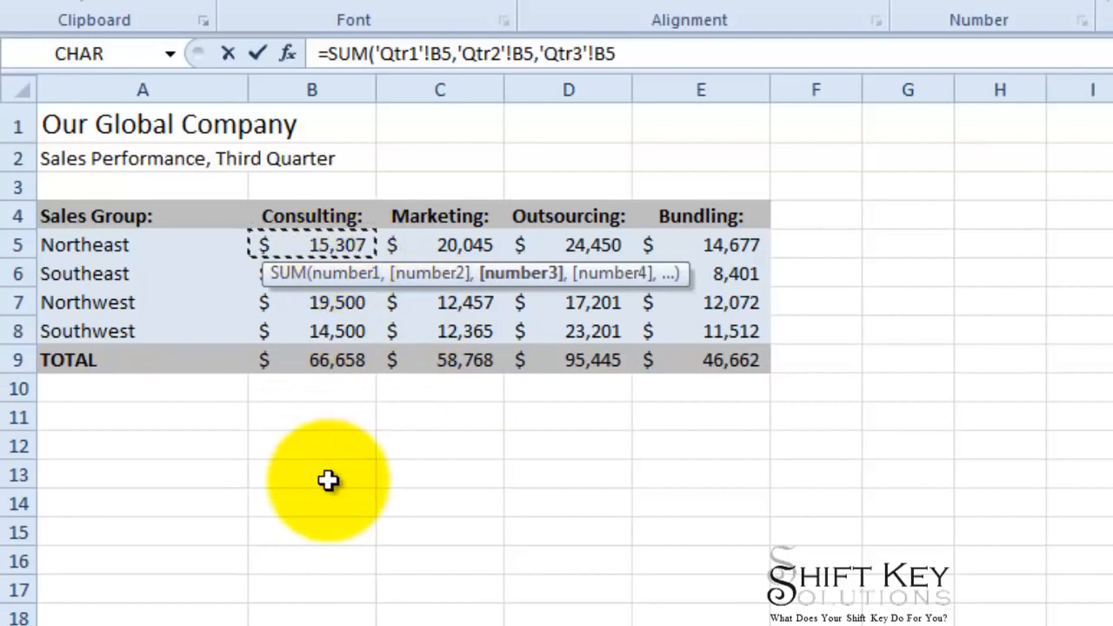
pyautogui.write(',')
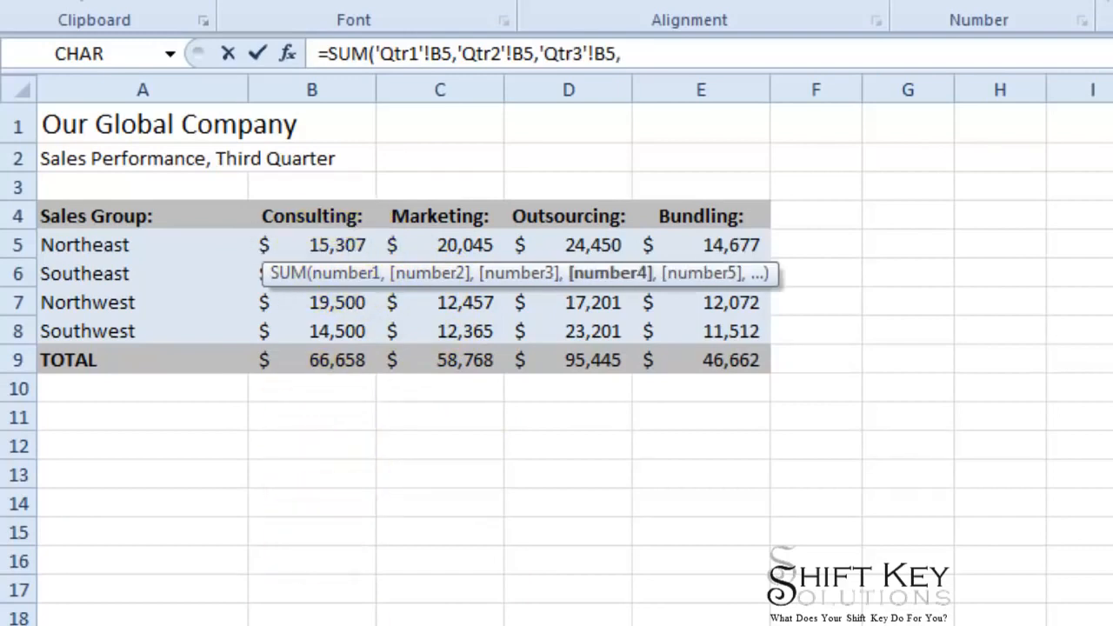
pyautogui.hotkey('ctrl', 'pagedown')
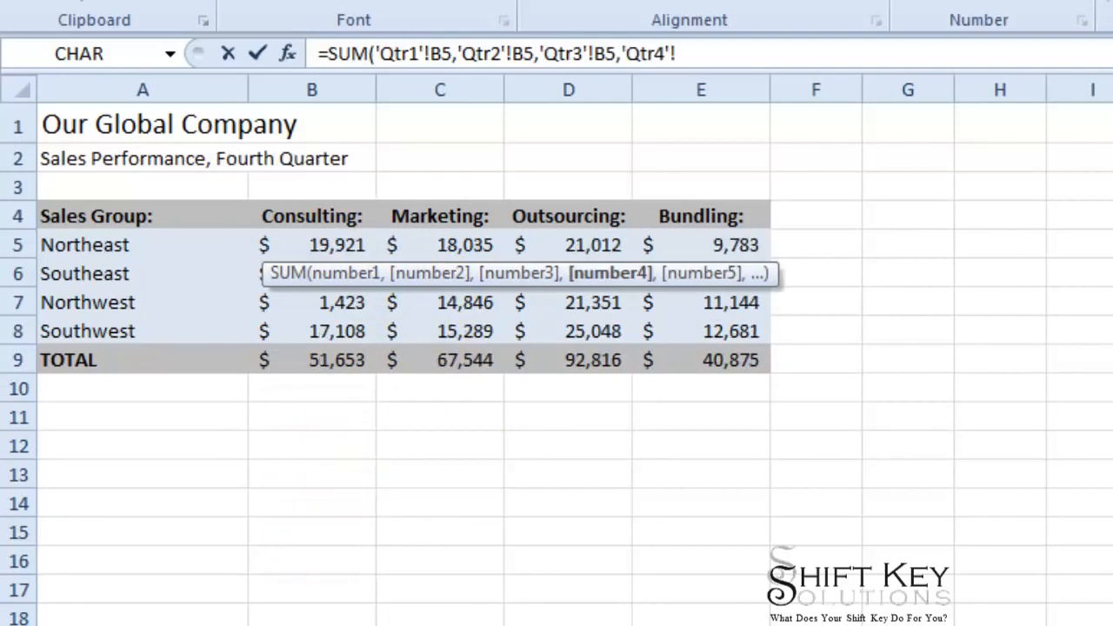
pyautogui.click(333, 246)
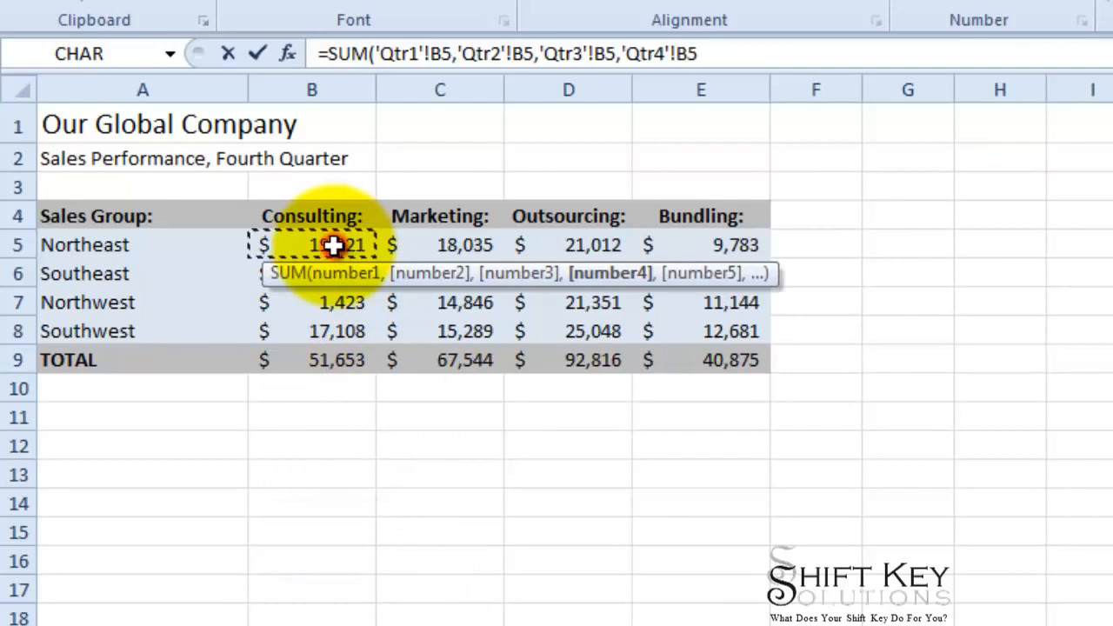
pyautogui.click(259, 54)
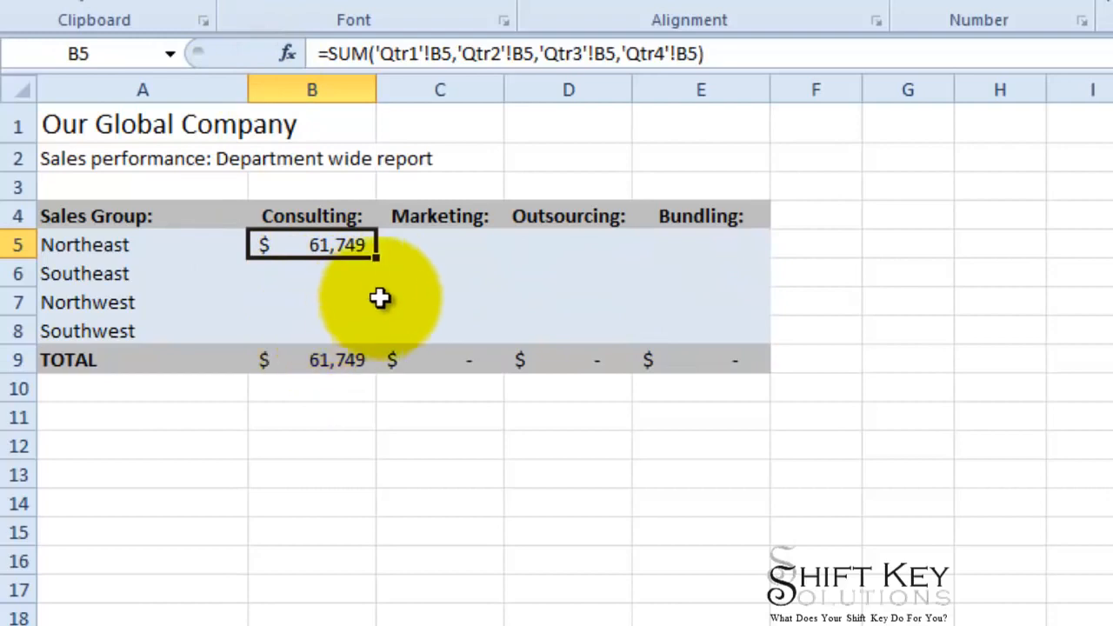
# Fill the B5 formula across to the Bundling column and down through the Southwest row, covering B5:E8
pyautogui.click(419, 252)
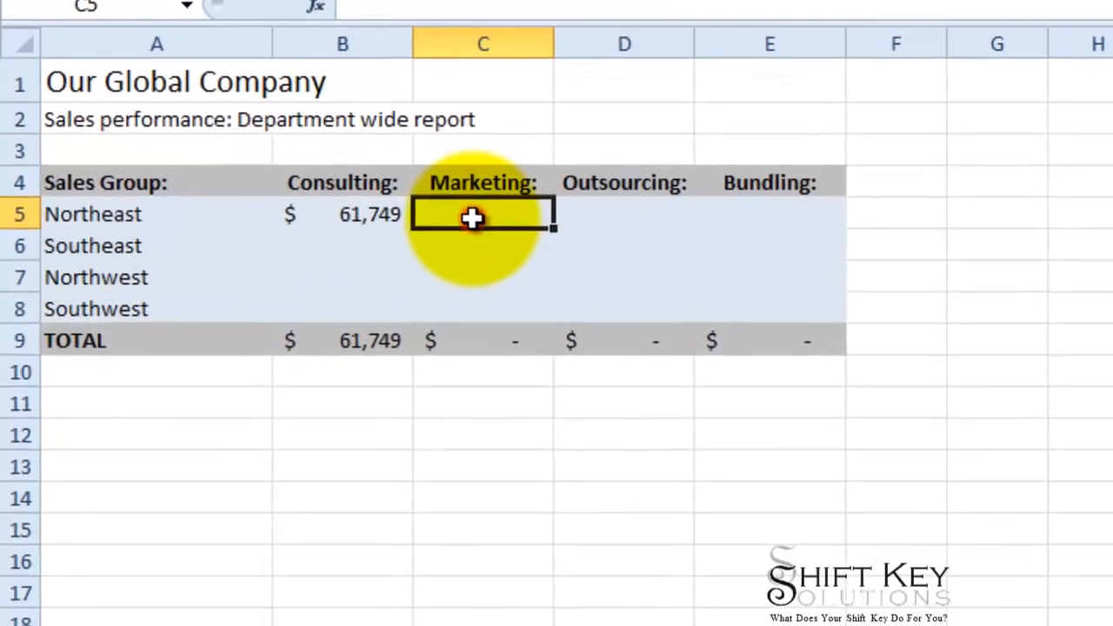
pyautogui.click(329, 255)
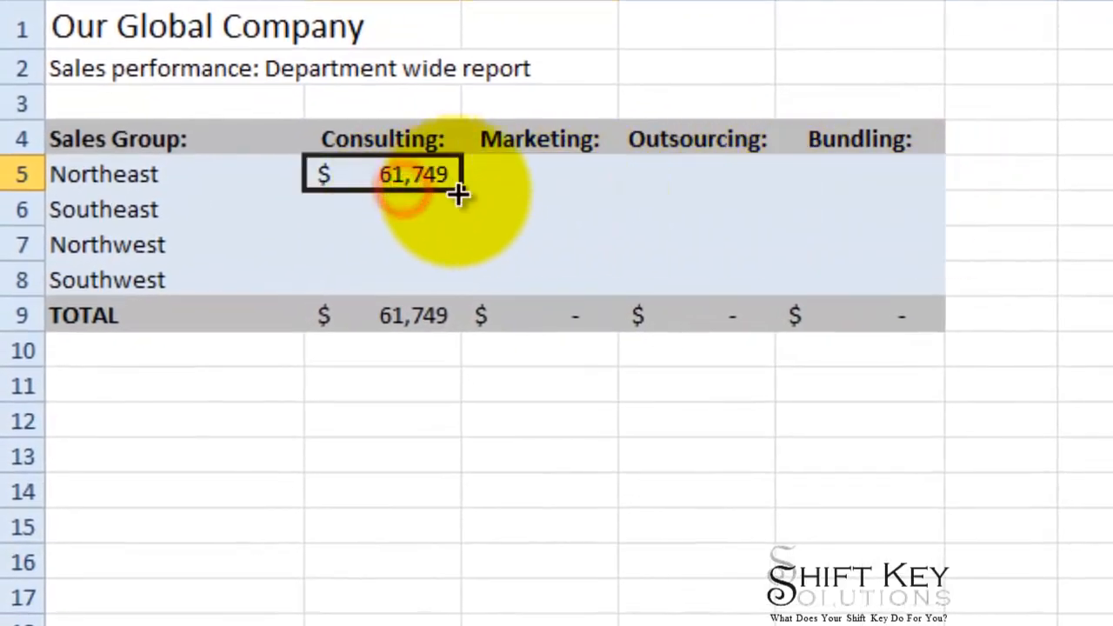
pyautogui.moveTo(460, 190); pyautogui.dragTo(865, 191)
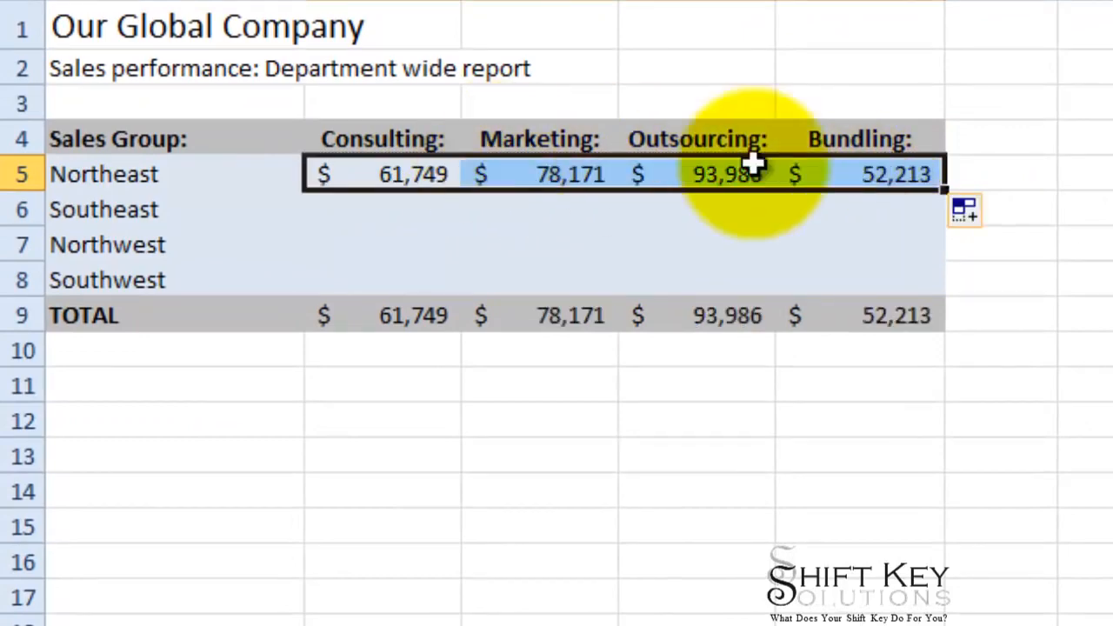
pyautogui.moveTo(944, 188); pyautogui.dragTo(944, 291)
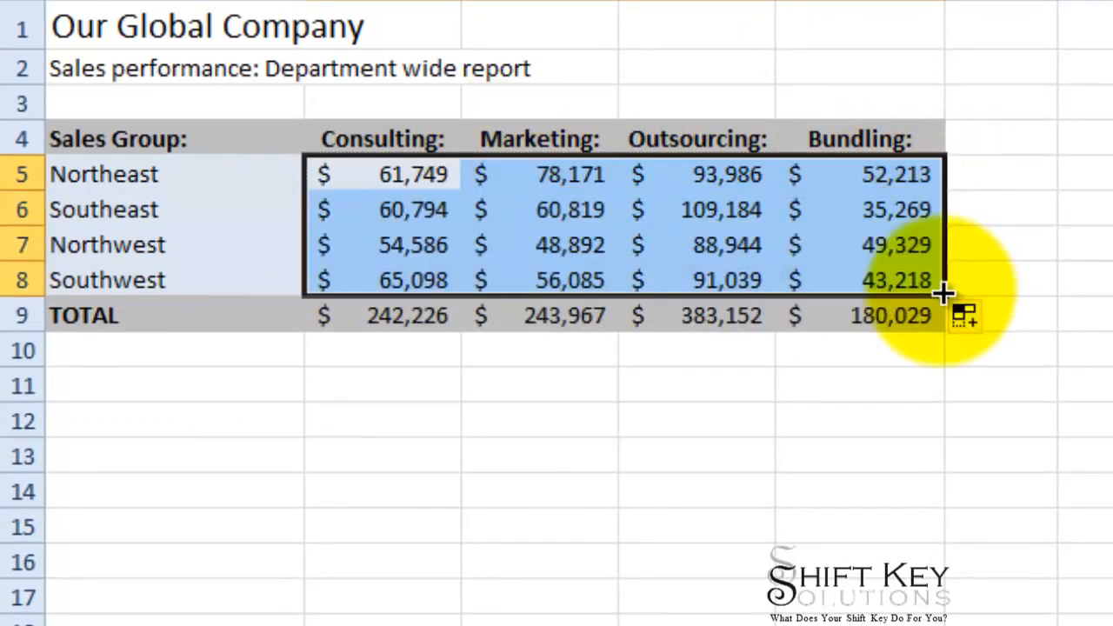
pyautogui.click(375, 182)
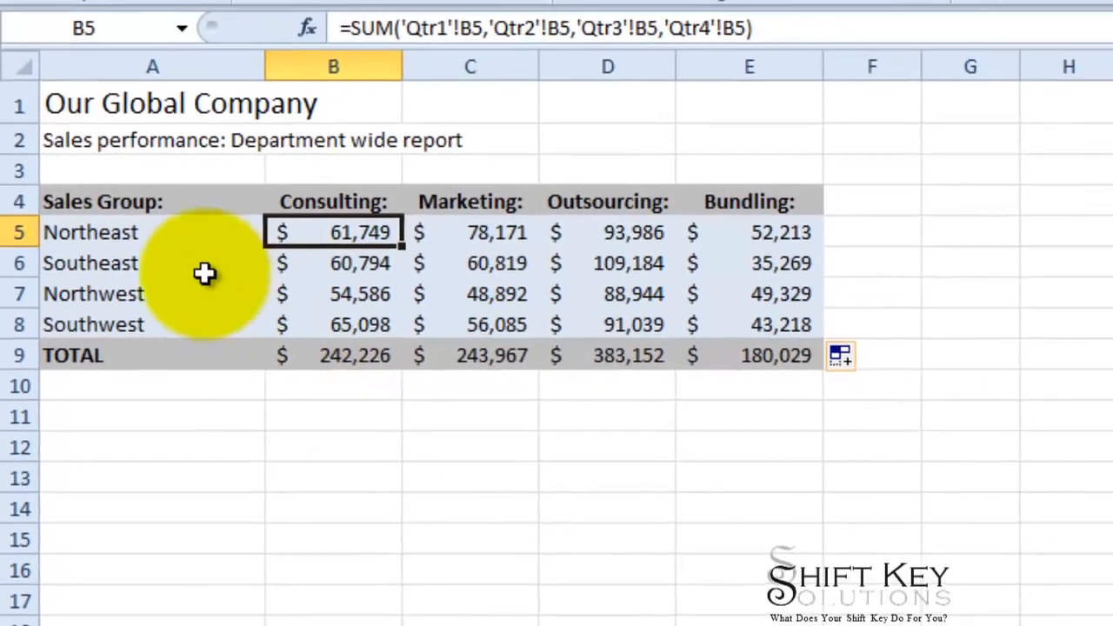
# Insert a 2-D clustered bar chart from A4:E8 and place it directly below the sales table
pyautogui.moveTo(108, 201); pyautogui.dragTo(802, 338)
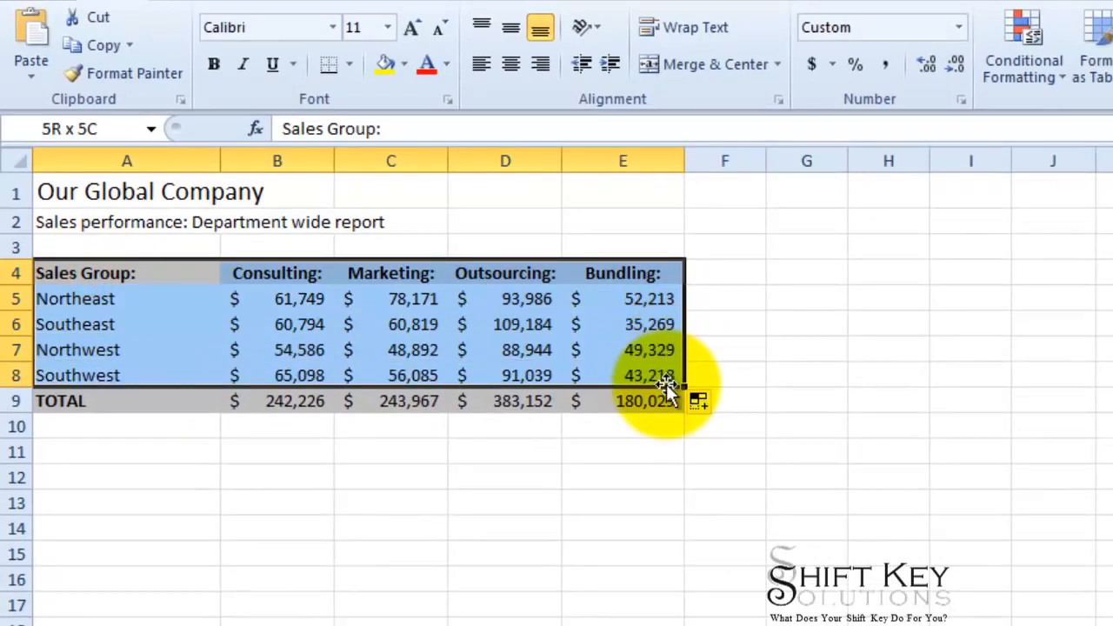
pyautogui.moveTo(663, 382); pyautogui.dragTo(664, 382)
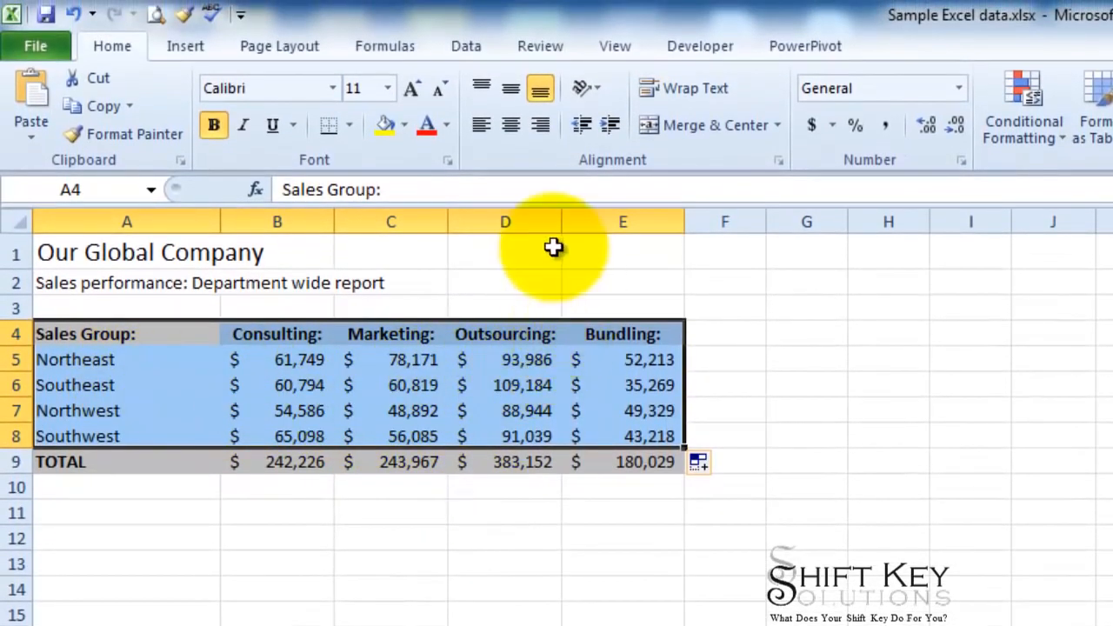
pyautogui.click(180, 48)
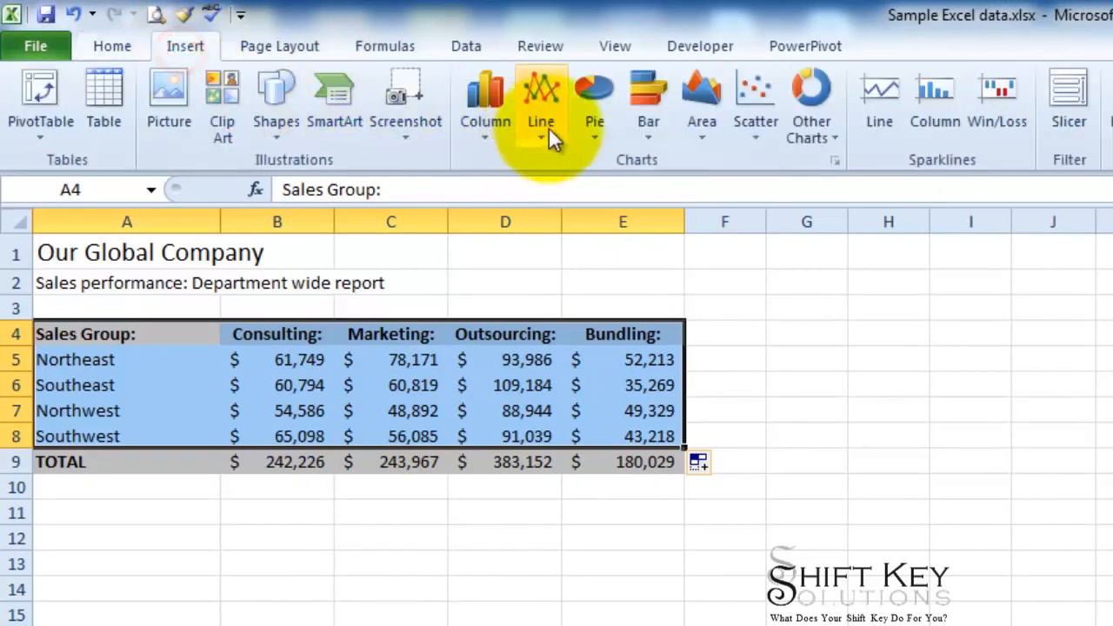
pyautogui.click(477, 140)
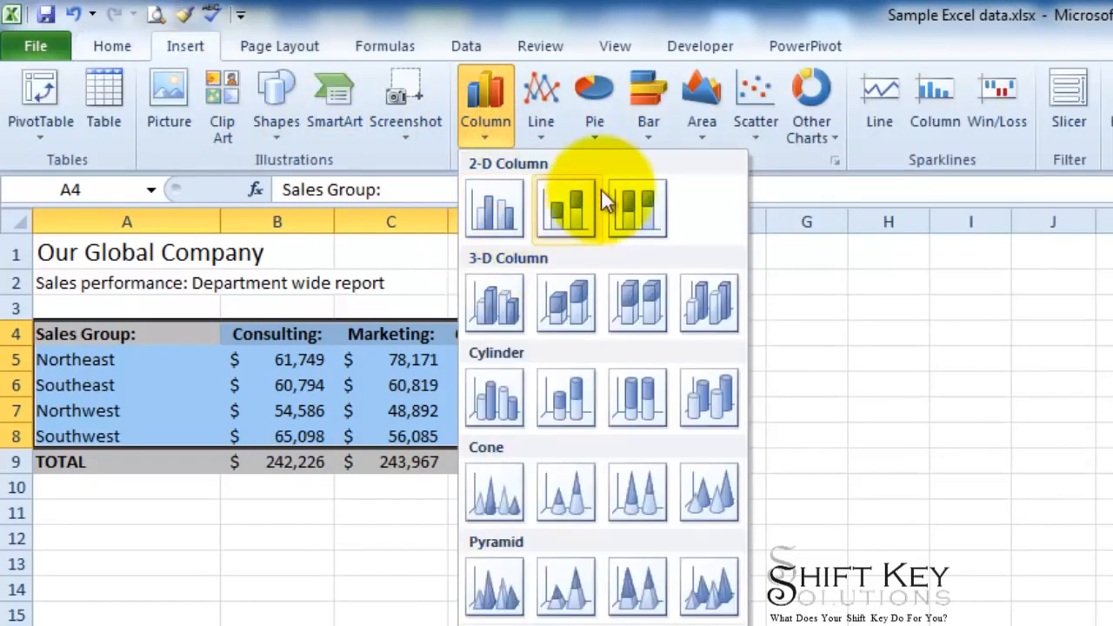
pyautogui.click(648, 131)
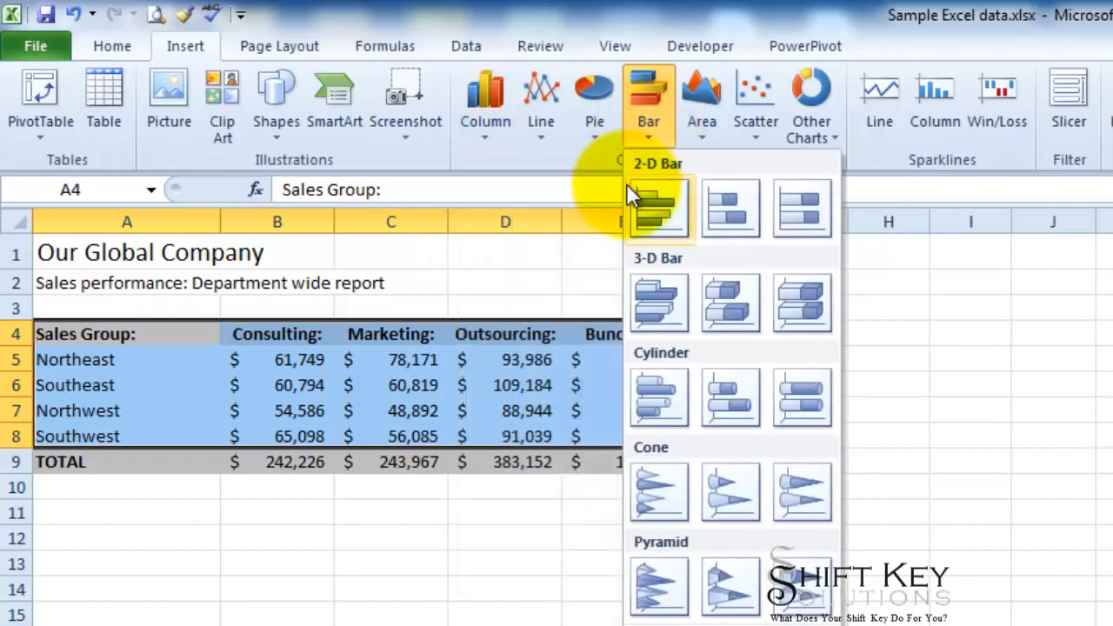
pyautogui.click(660, 217)
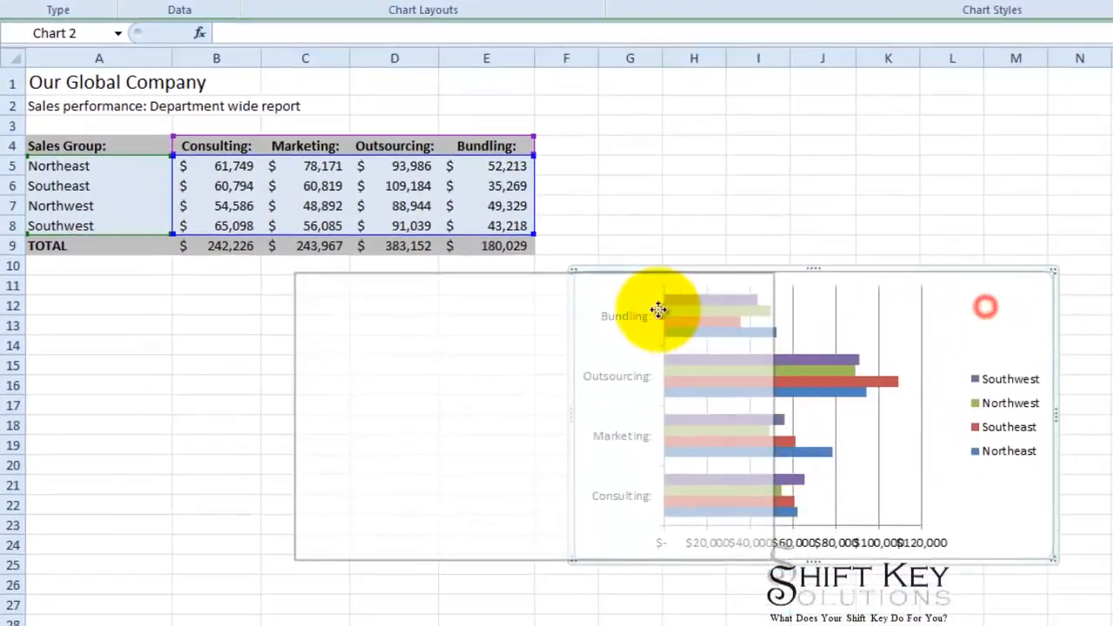
pyautogui.moveTo(659, 309); pyautogui.dragTo(494, 306)
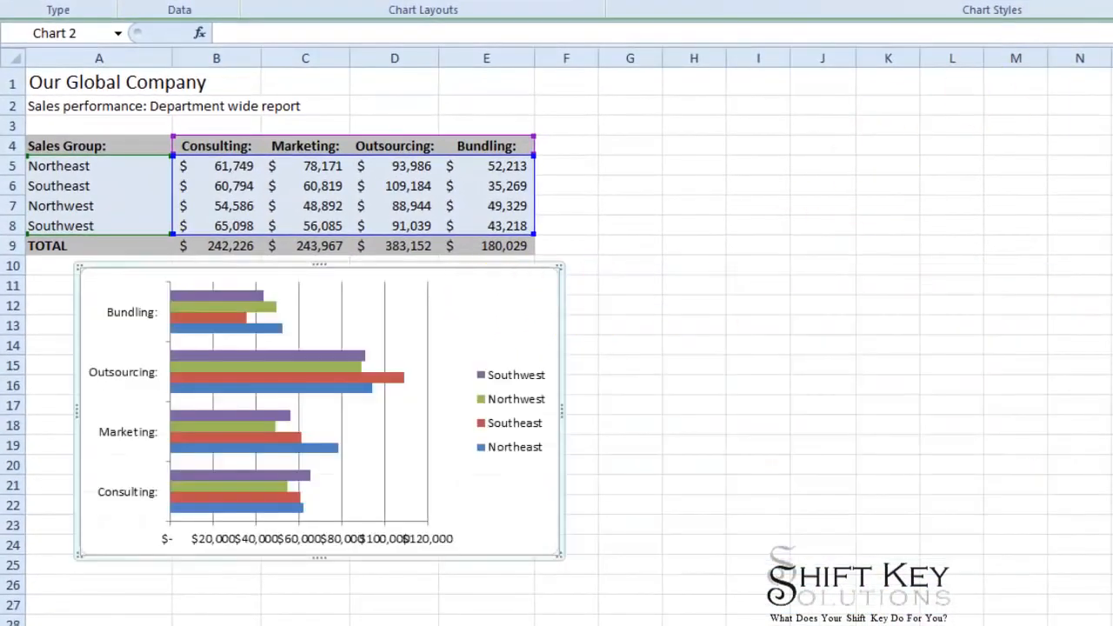
# Apply chart Style 26 to the bar chart and widen it so its right edge reaches into column H
pyautogui.click(1112, 1)
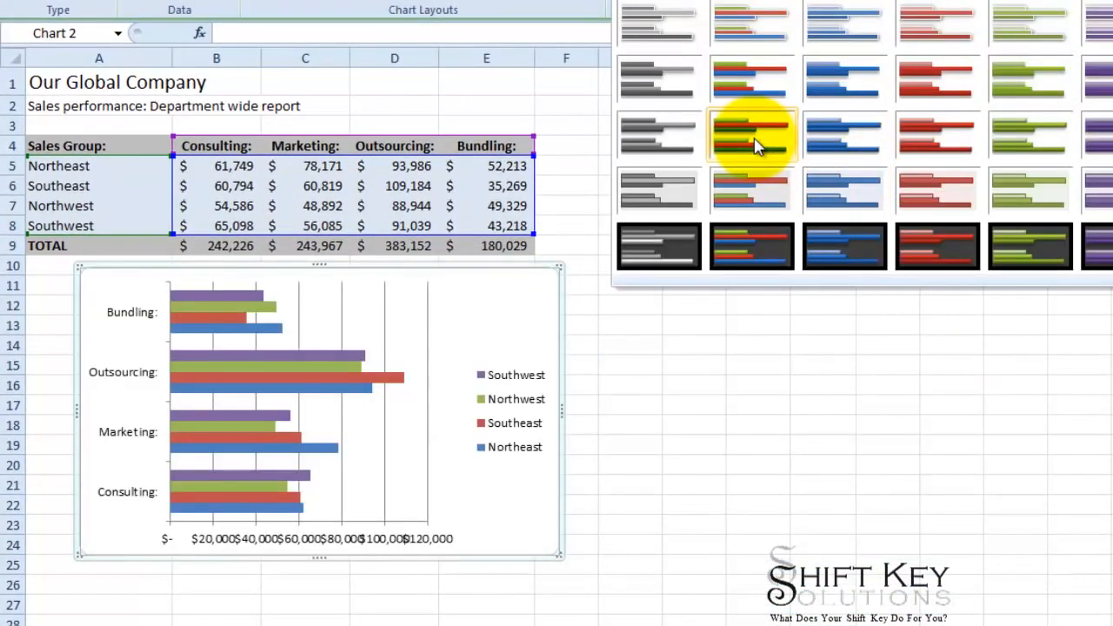
pyautogui.click(754, 139)
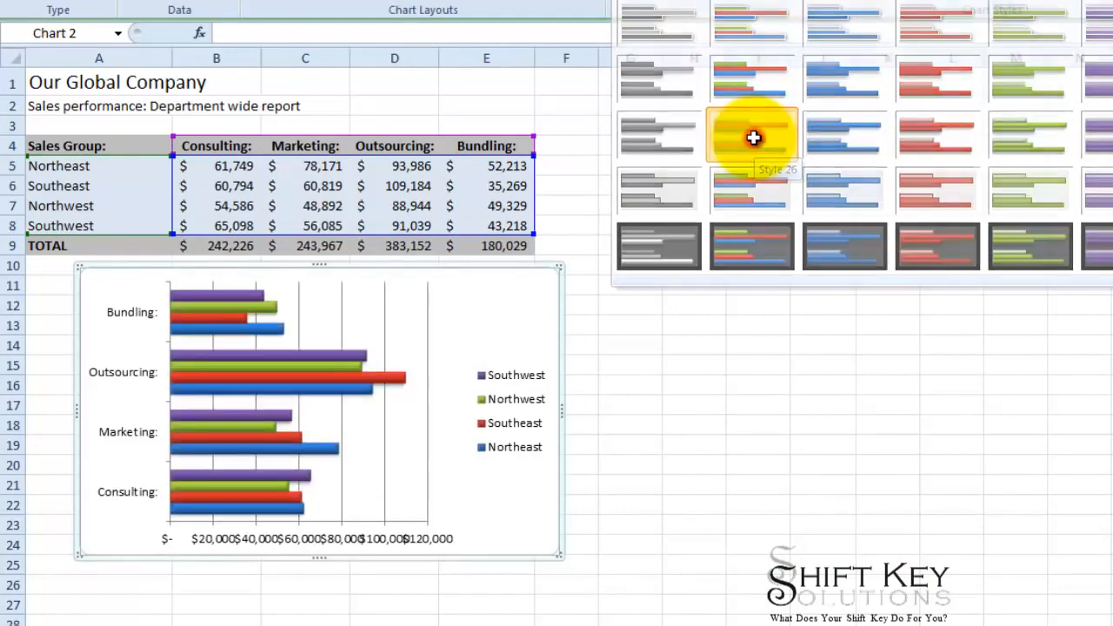
pyautogui.moveTo(582, 411); pyautogui.dragTo(698, 410)
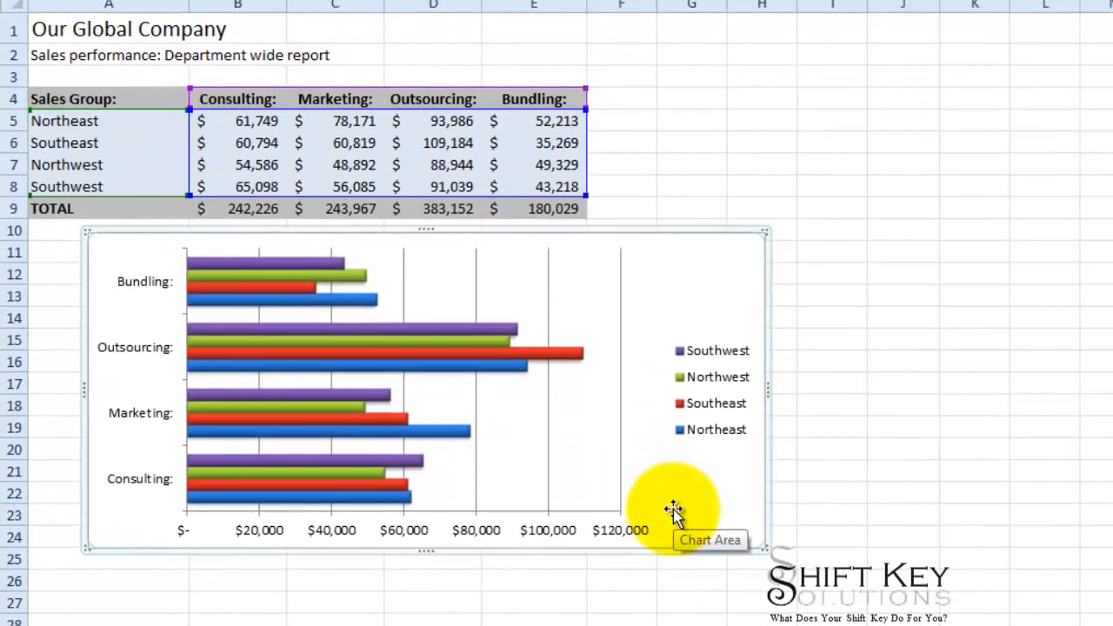
pyautogui.click(661, 140)
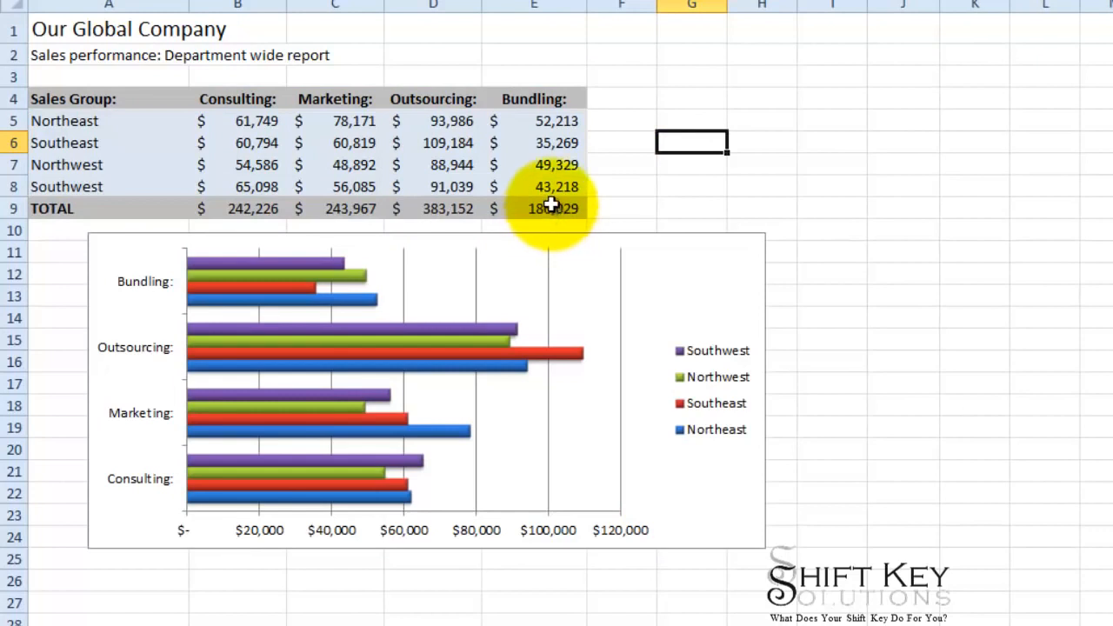
# Copy A4:E9 and paste it into the Word document below the opening paragraph as a linked table keeping source formatting
pyautogui.moveTo(553, 214); pyautogui.dragTo(87, 115)
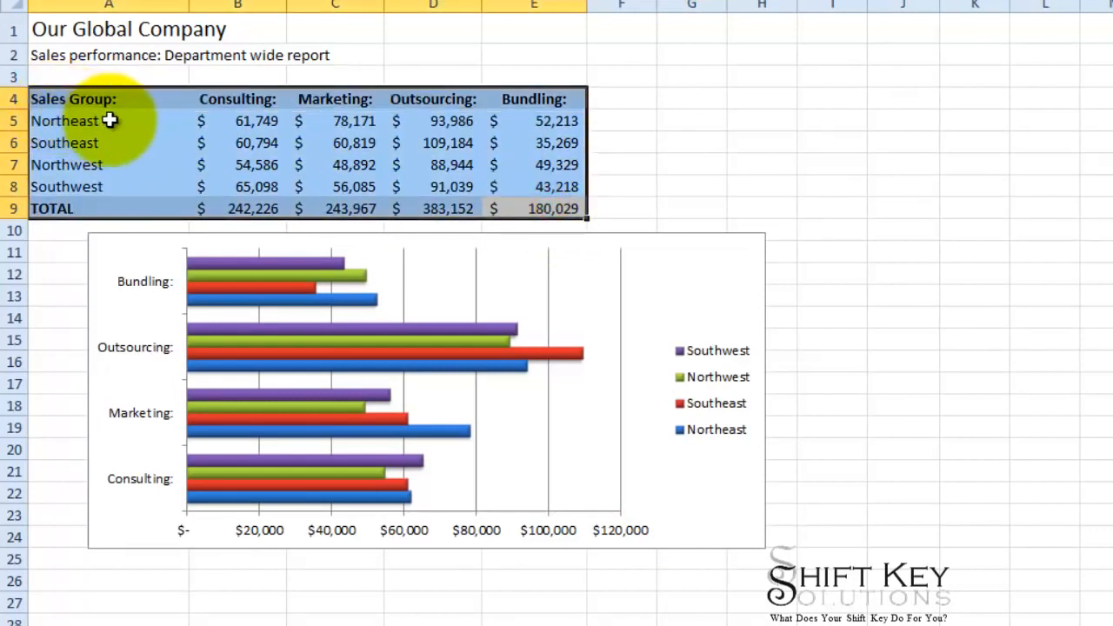
pyautogui.hotkey('ctrl', 'c')
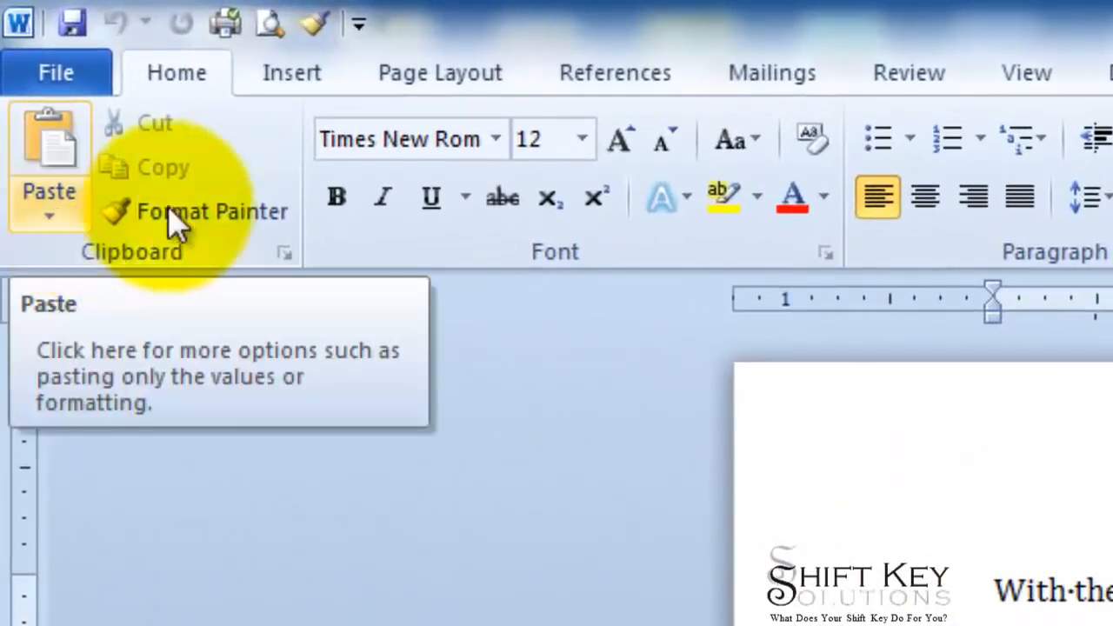
pyautogui.click(44, 213)
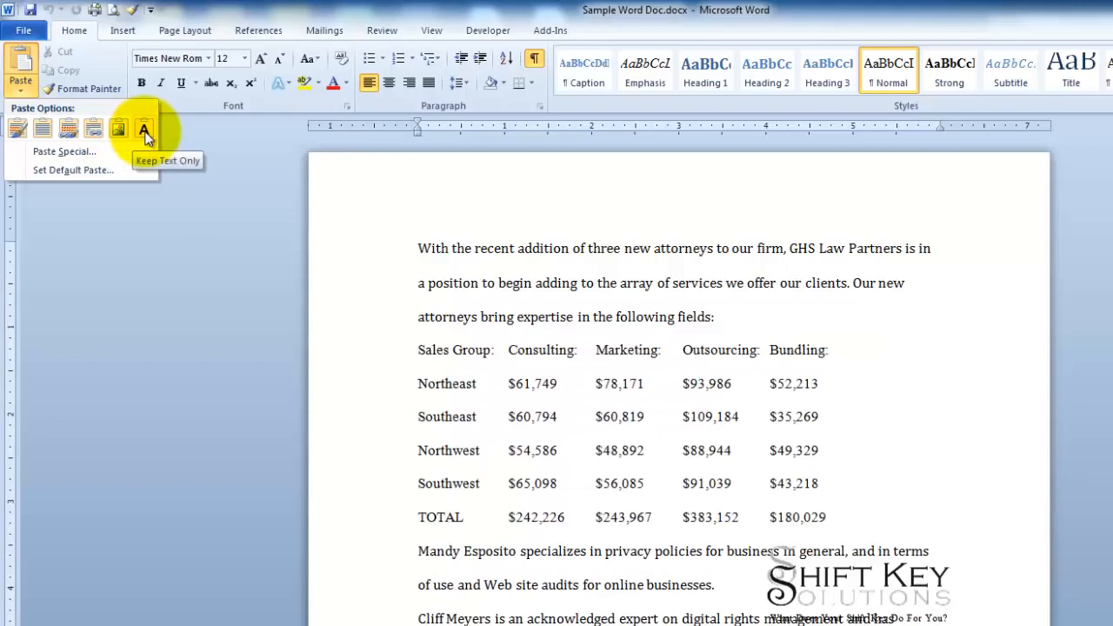
pyautogui.click(69, 129)
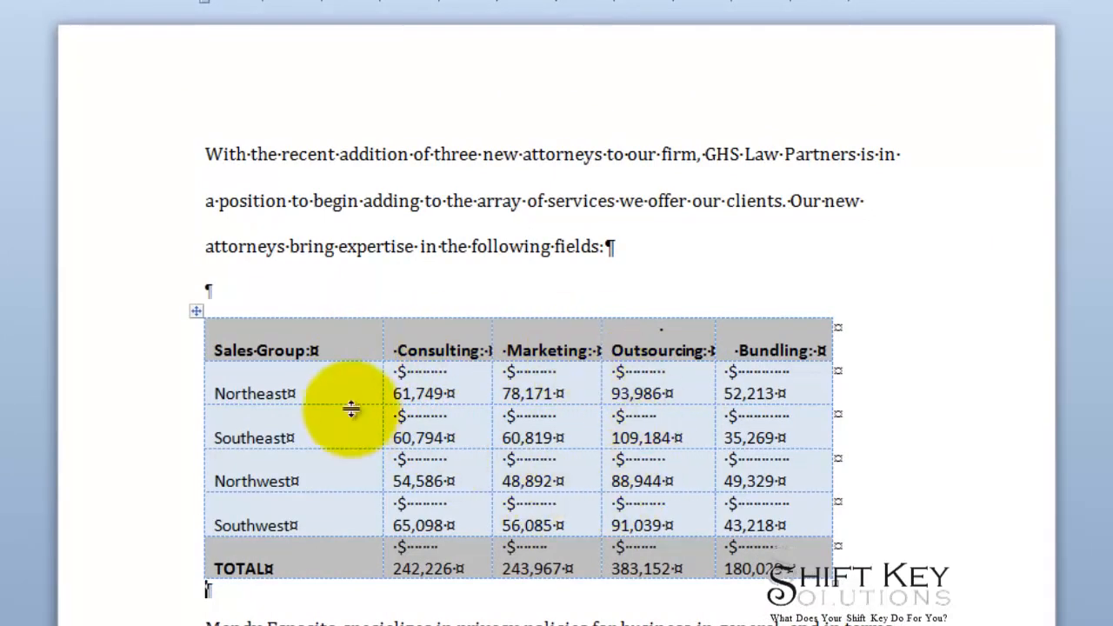
pyautogui.click(306, 351)
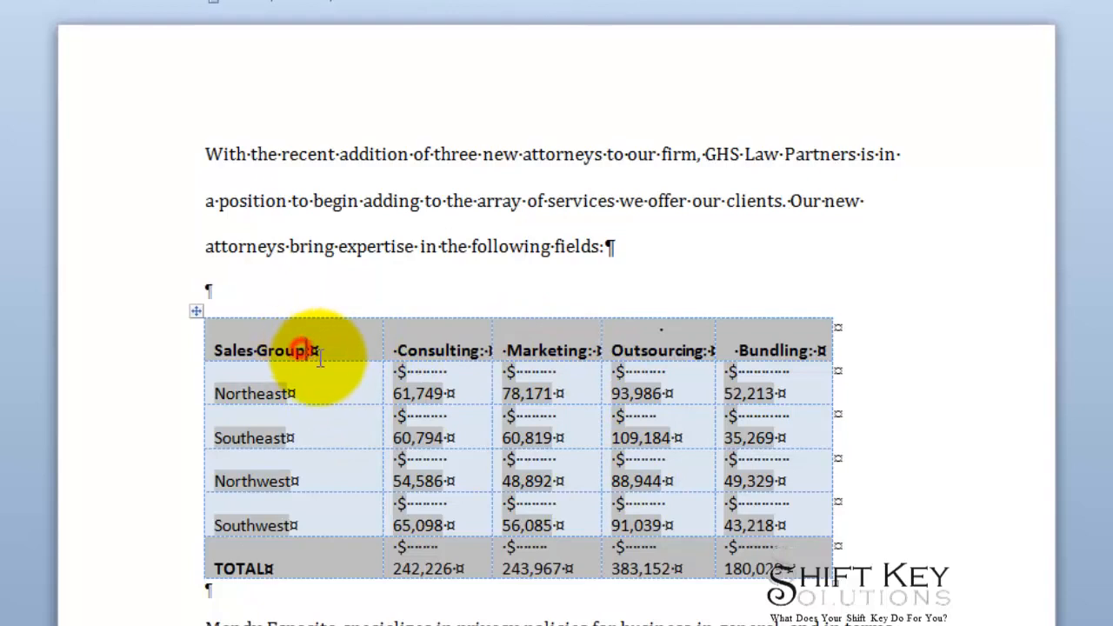
# Apply AutoFit Contents to the linked sales table in the Word document
pyautogui.click(199, 315)
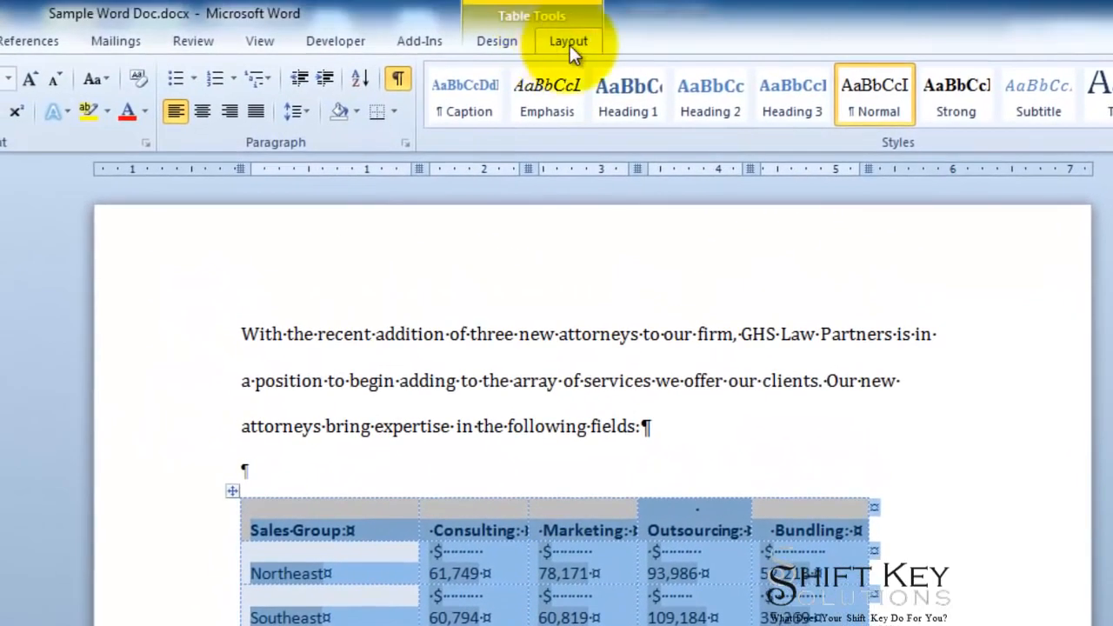
pyautogui.click(569, 44)
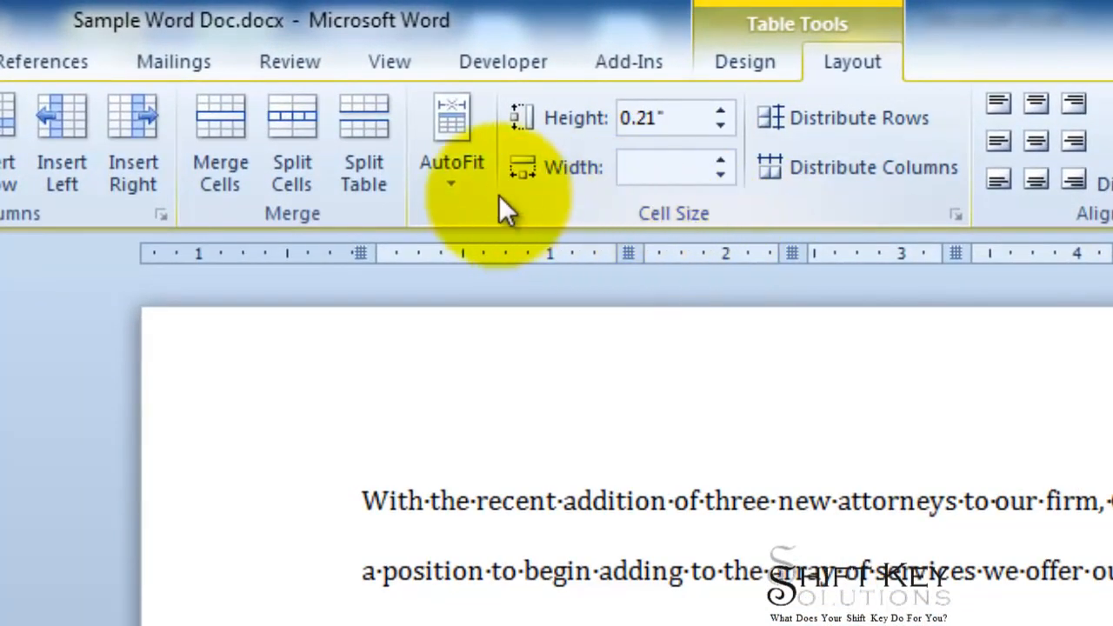
pyautogui.click(463, 179)
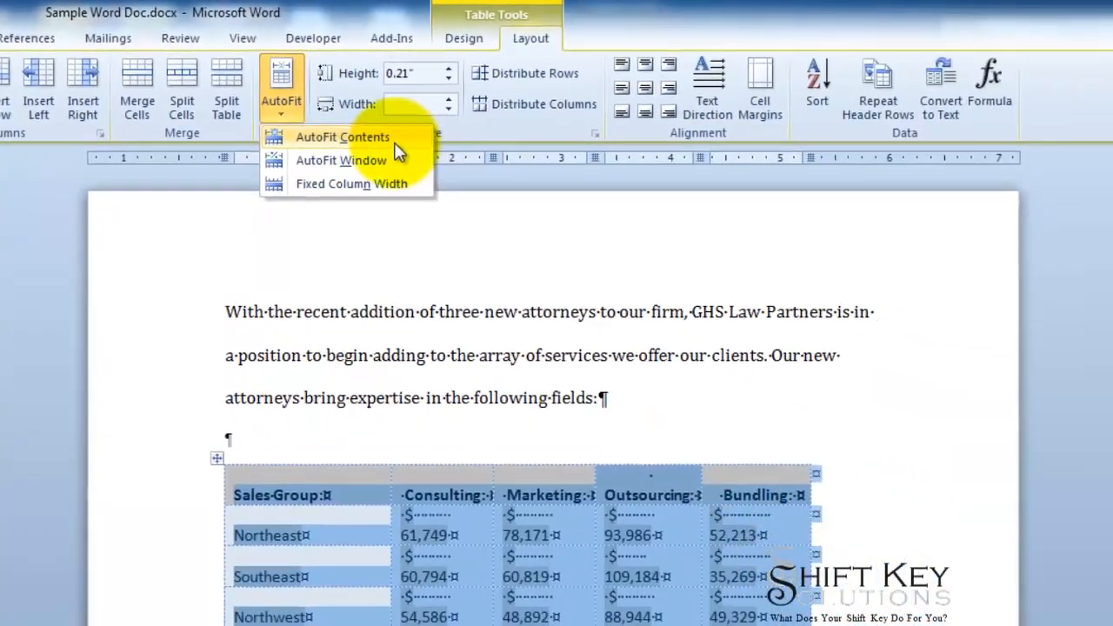
pyautogui.click(393, 140)
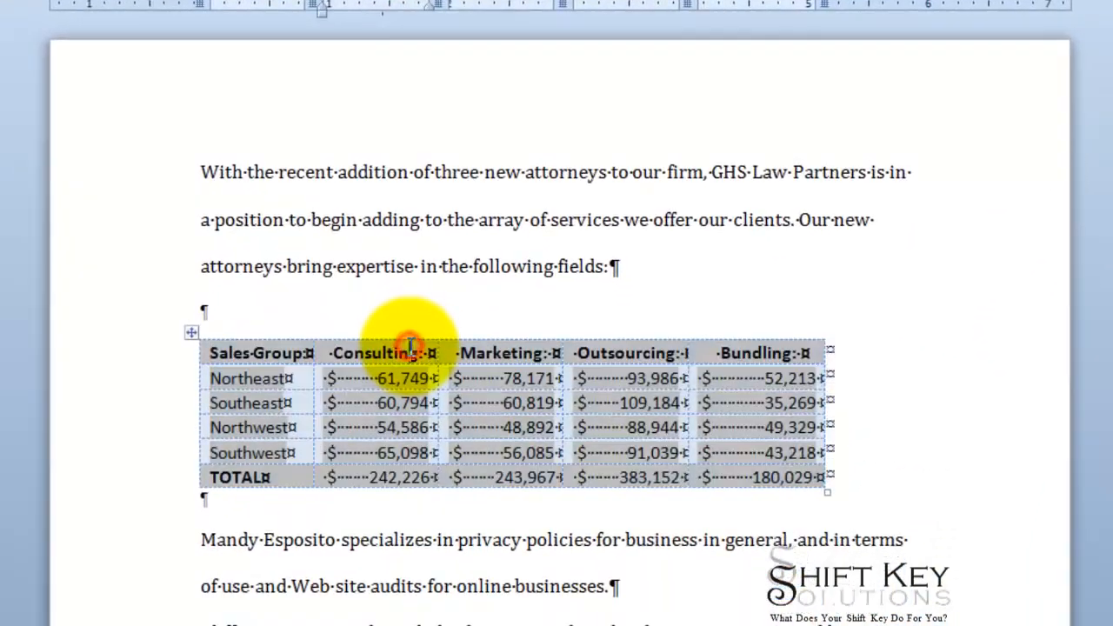
pyautogui.click(445, 421)
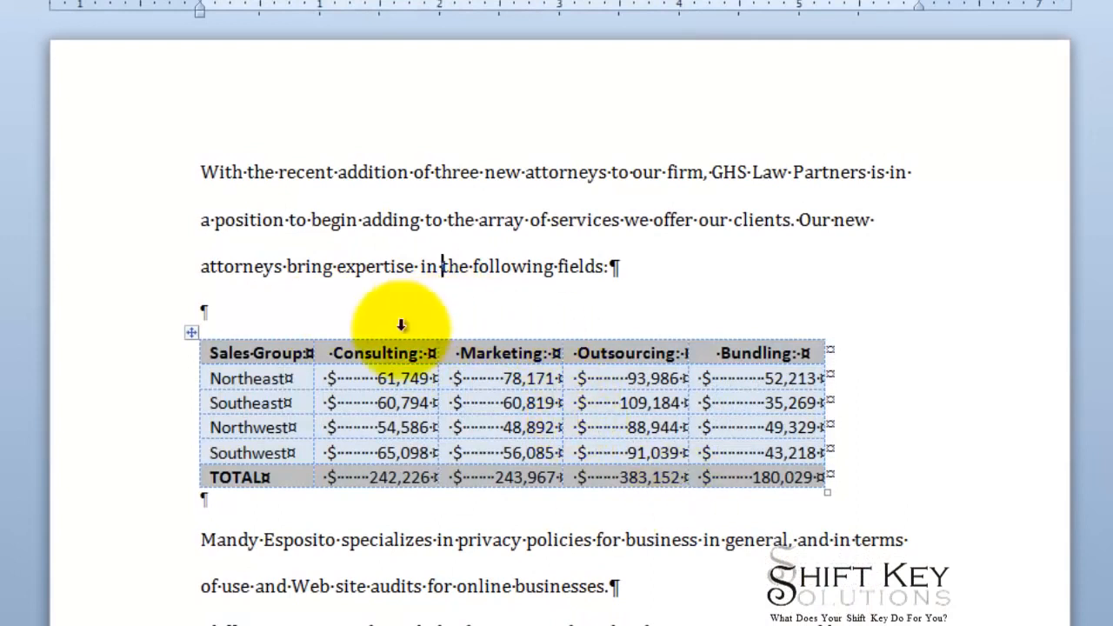
# Copy the clustered bar chart from the Excel sheet and paste it on a new line below the sales table in Word
pyautogui.click(251, 506)
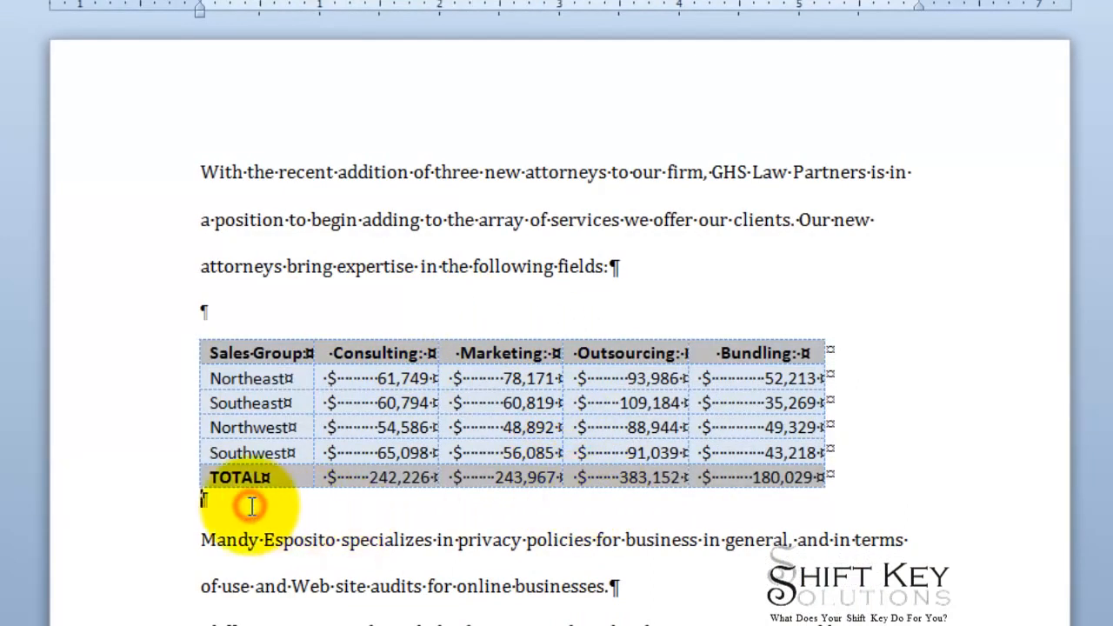
pyautogui.press('Return')
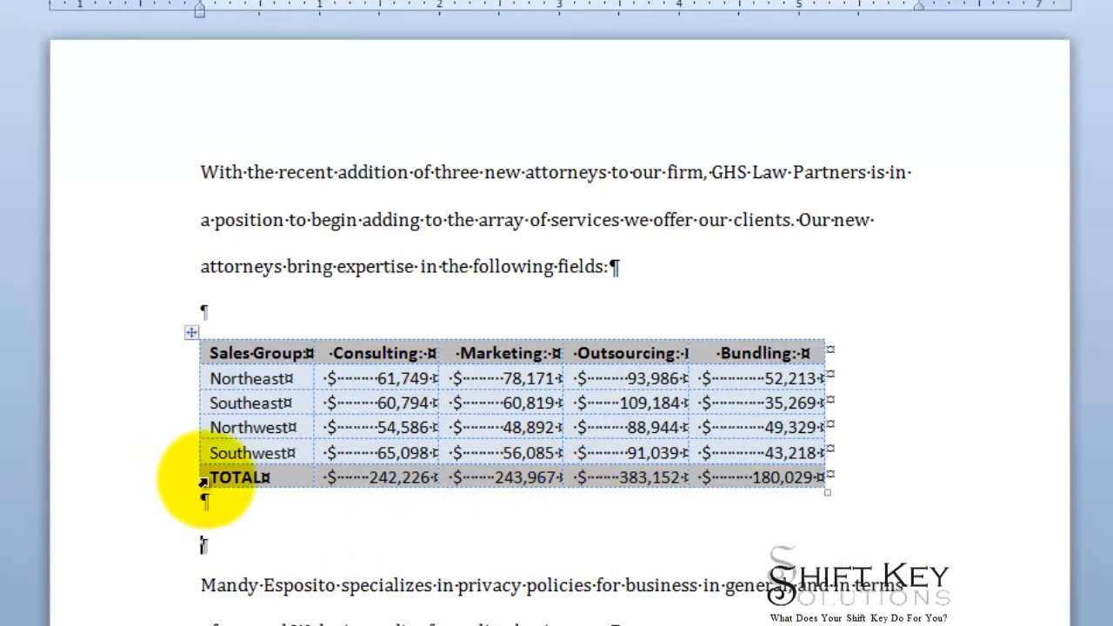
pyautogui.scroll(-2, 229, 514)
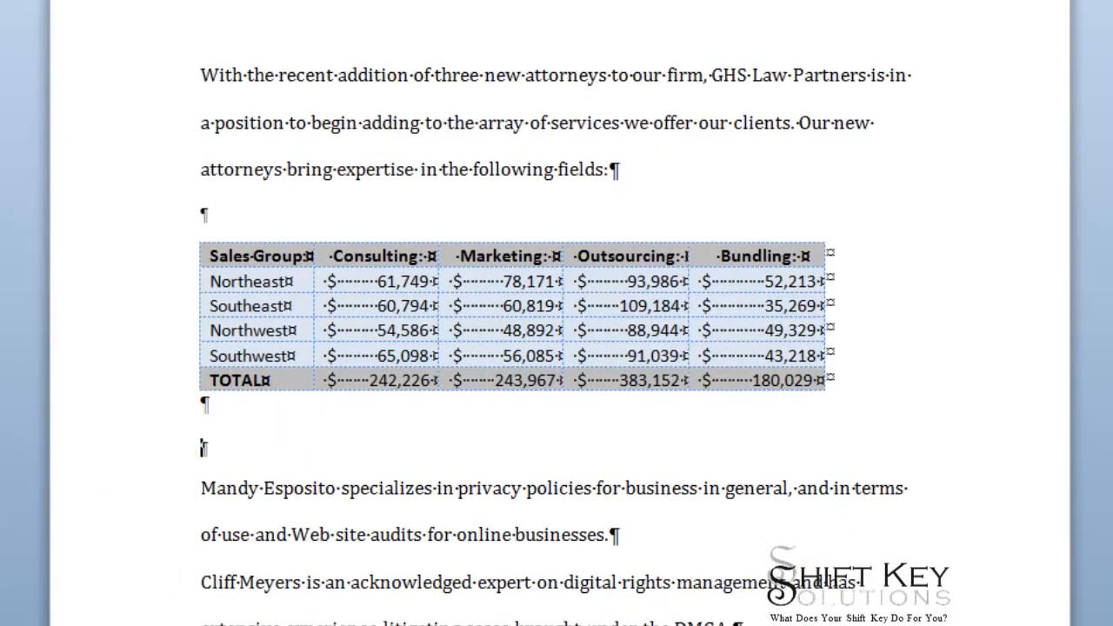
pyautogui.click(748, 291)
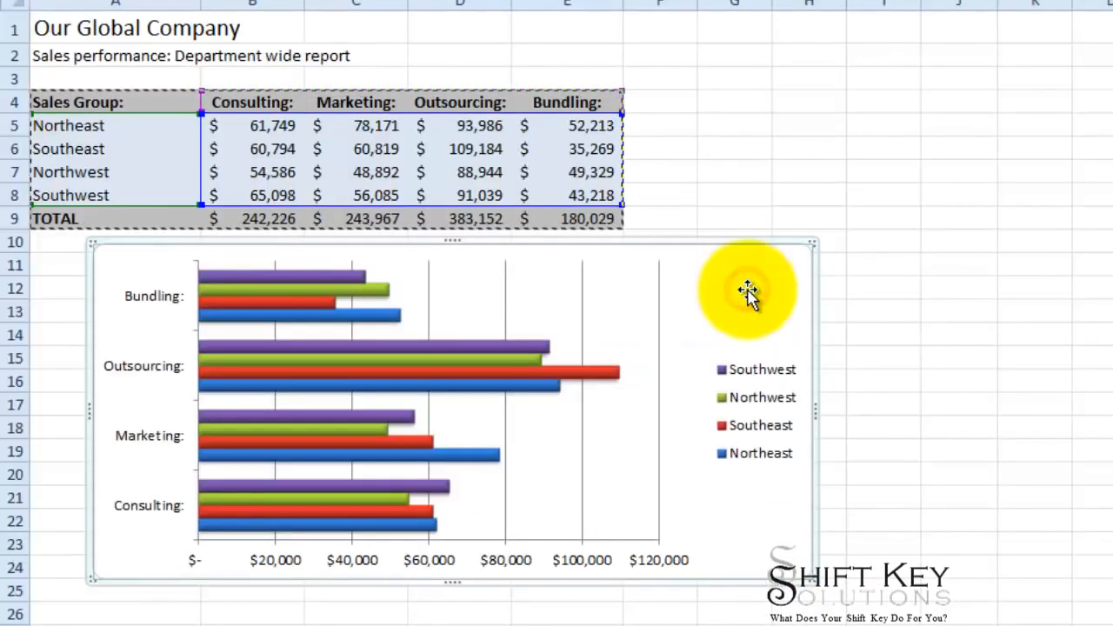
pyautogui.hotkey('ctrl', 'c')
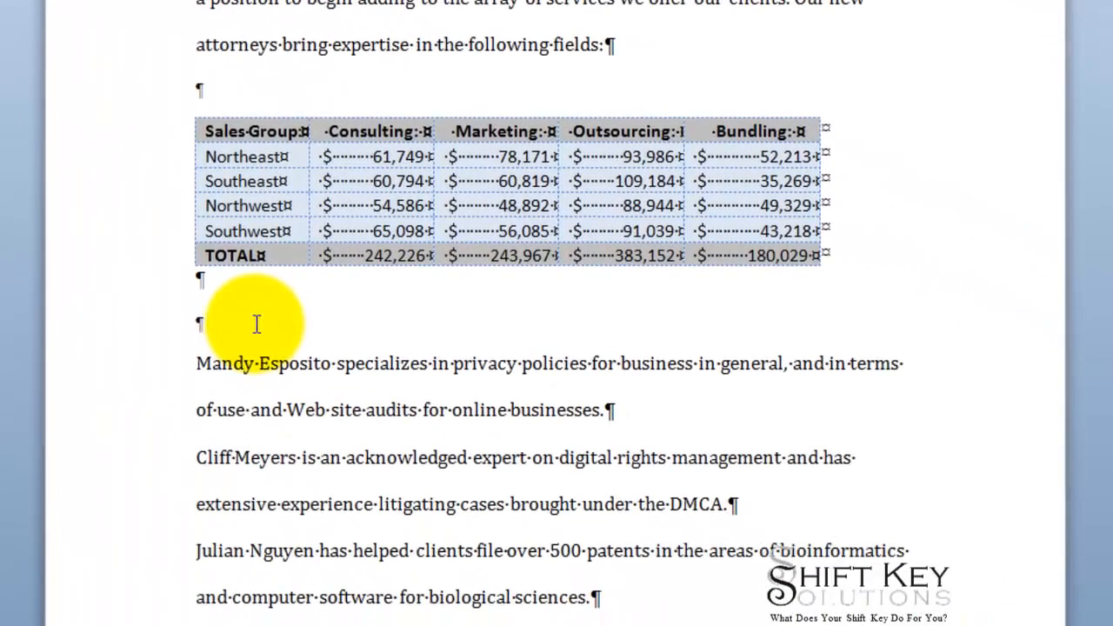
pyautogui.click(254, 324)
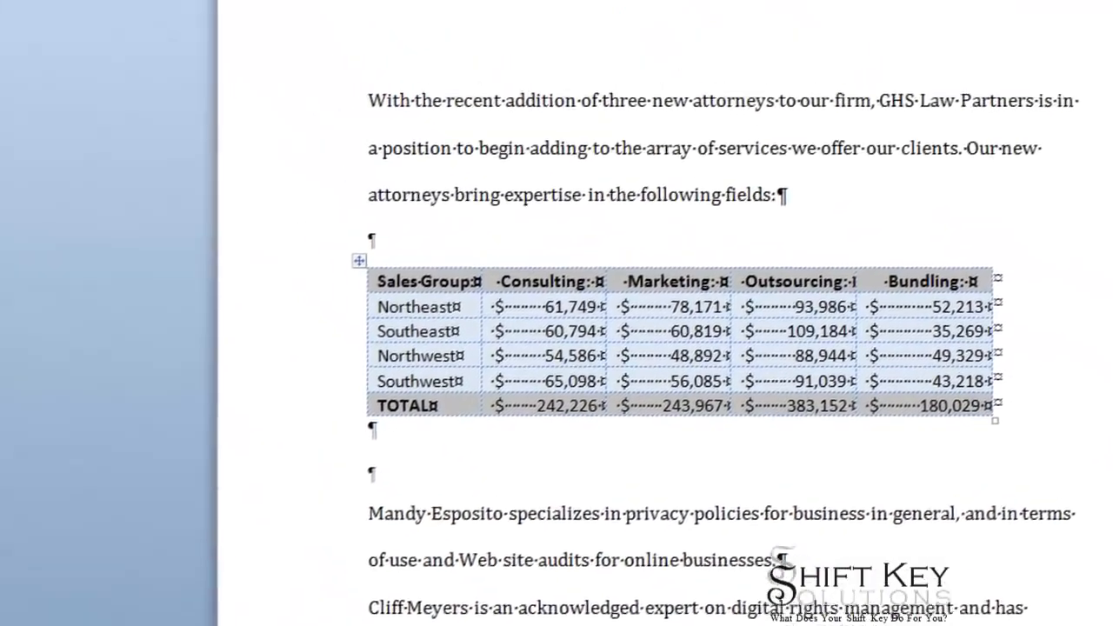
pyautogui.click(26, 44)
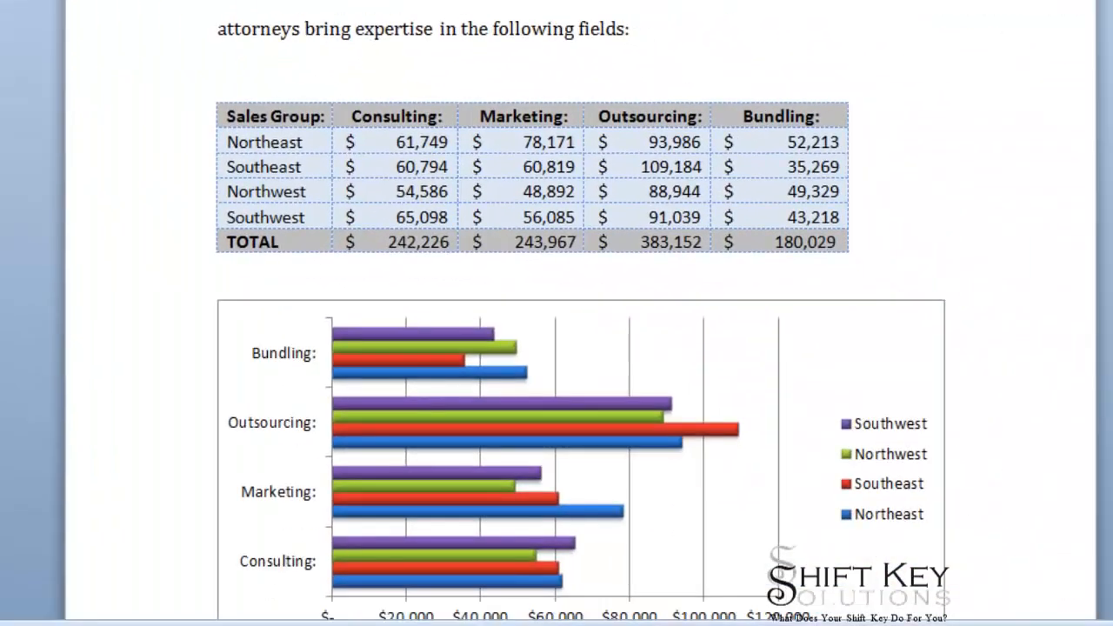
# Hide the paragraph and formatting marks in the Word document
pyautogui.hotkey('ctrl', 'shift', '8')
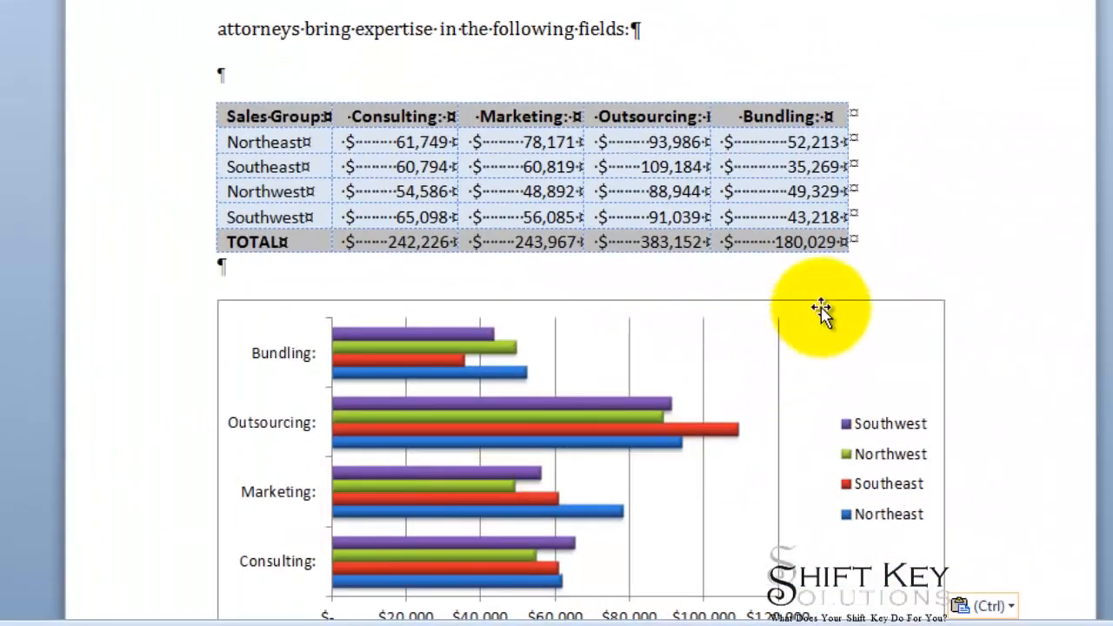
pyautogui.click(715, 44)
pyautogui.scroll(-3, 957, 40)
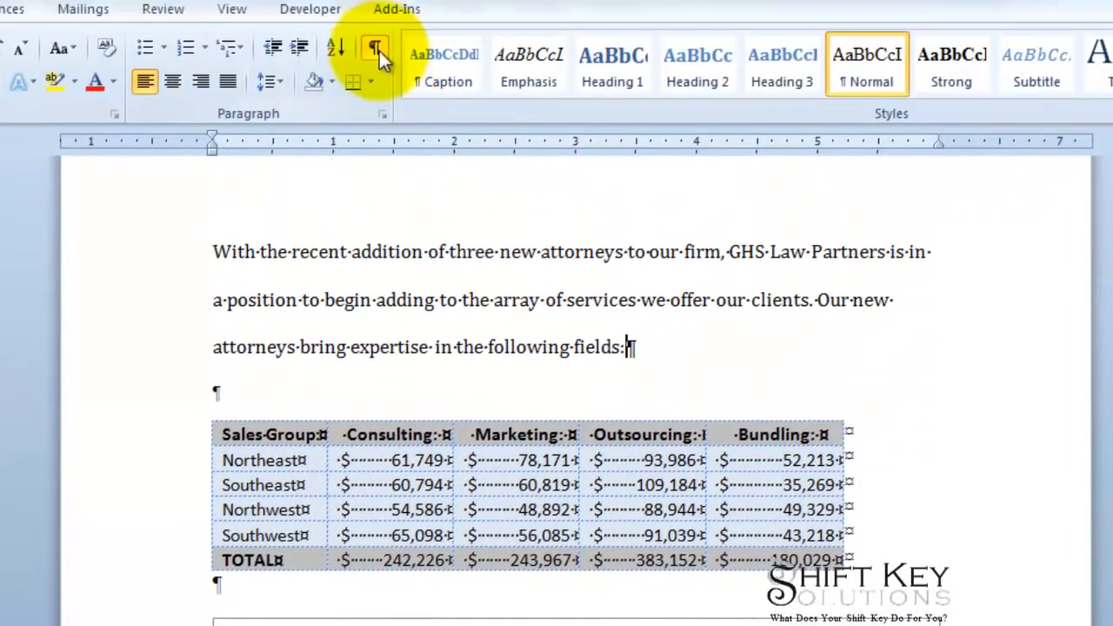
pyautogui.click(376, 49)
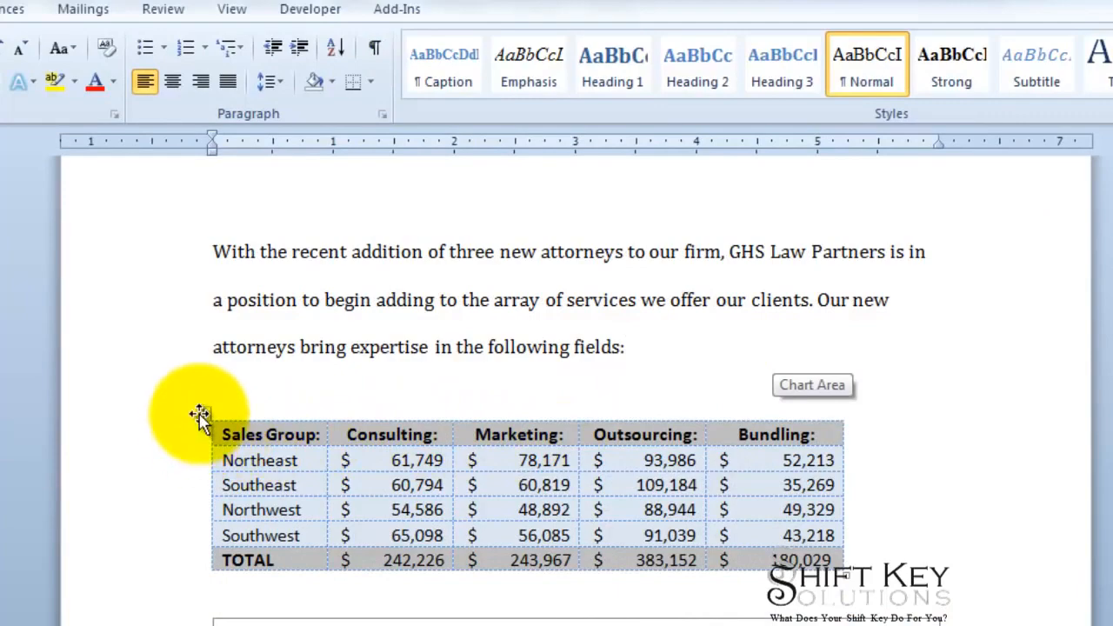
# Center the whole sales table horizontally on the page
pyautogui.click(200, 416)
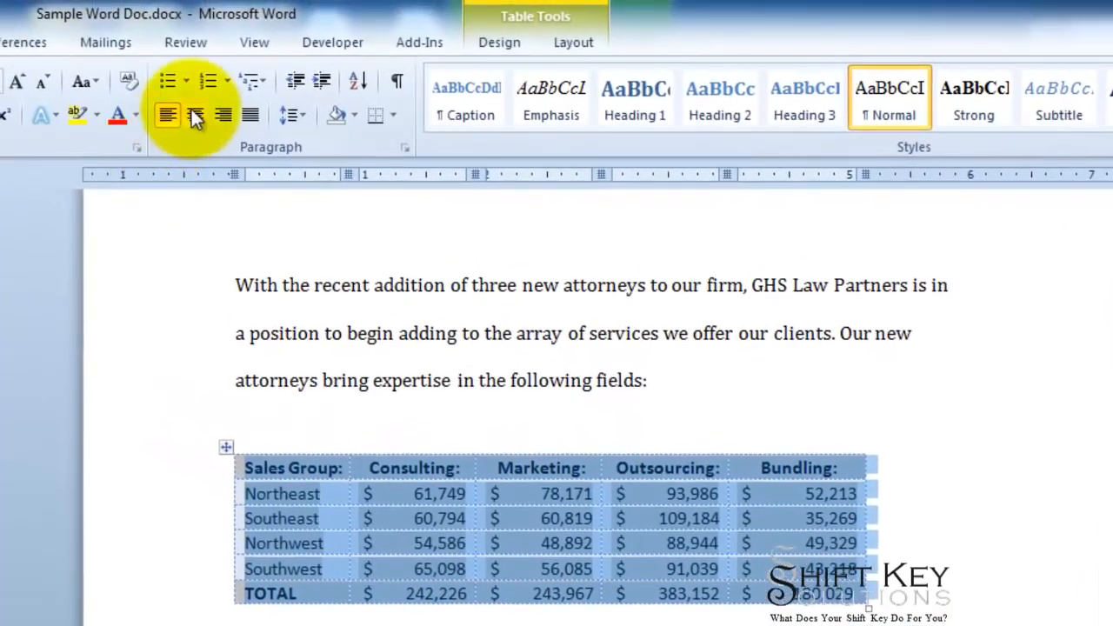
pyautogui.click(172, 81)
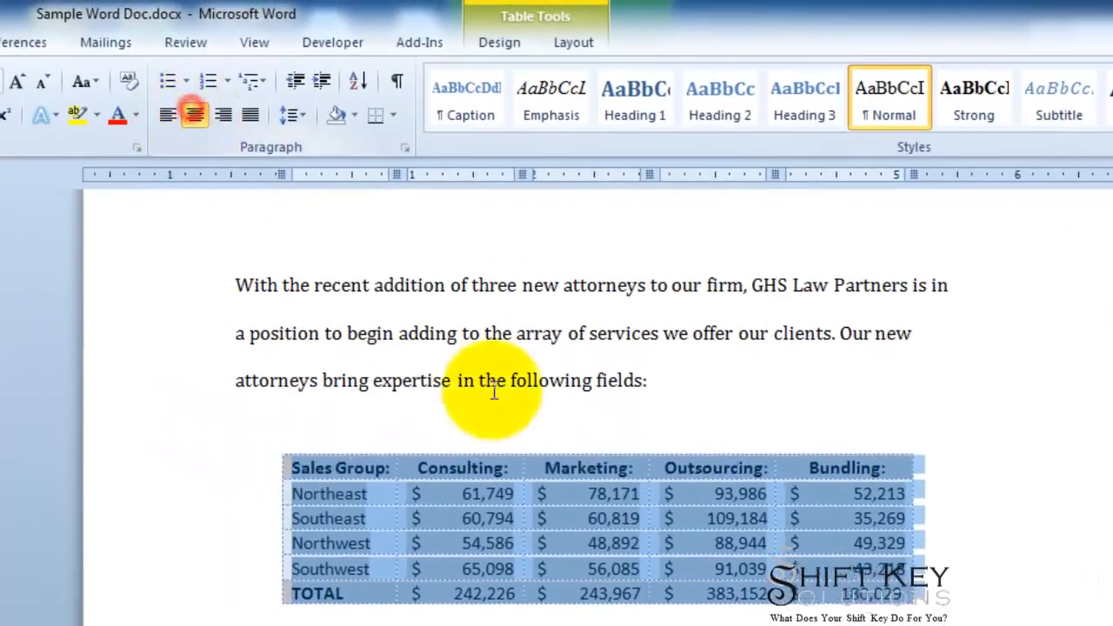
pyautogui.click(517, 383)
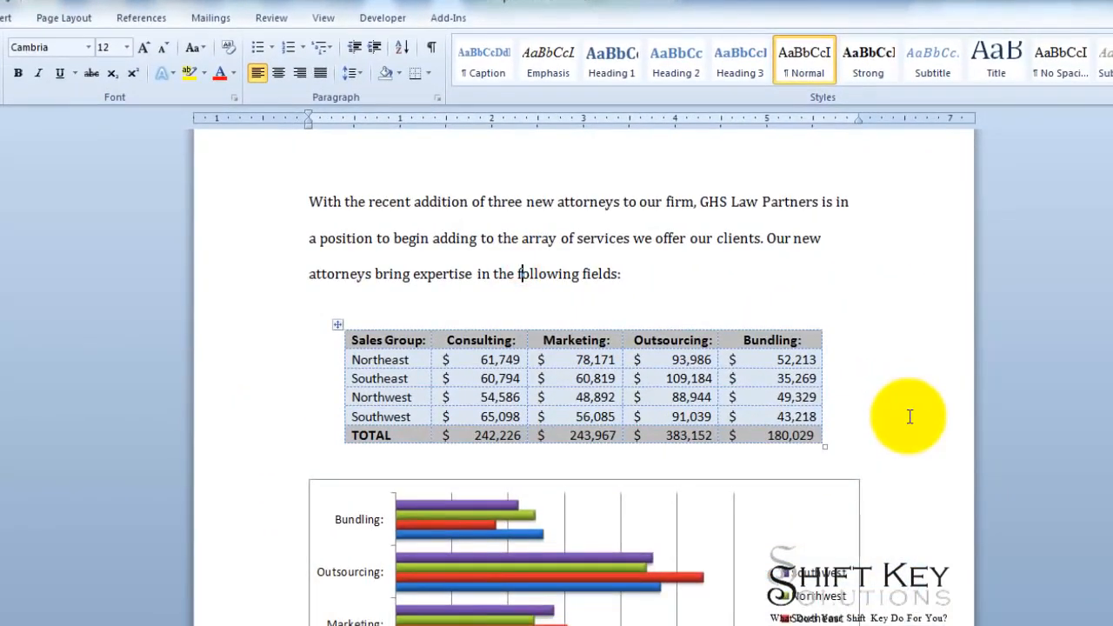
# Review the Word document's opening paragraph, sales table, bar chart and the paragraph following the chart
pyautogui.scroll(-1, 910, 416)
pyautogui.scroll(2, 910, 417)
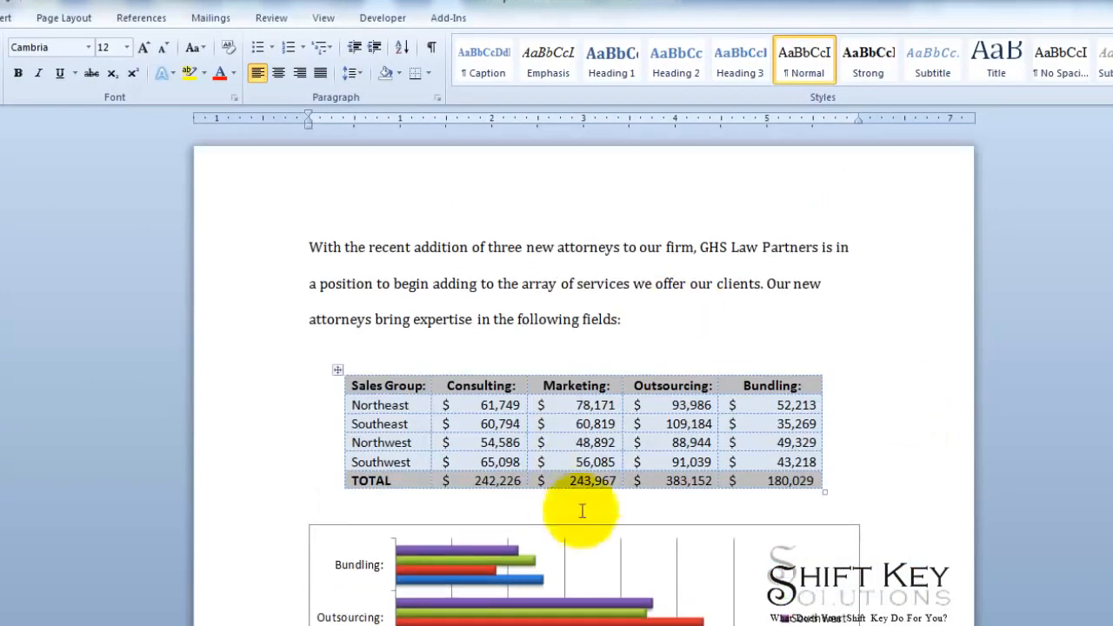
pyautogui.moveTo(709, 309); pyautogui.dragTo(274, 256)
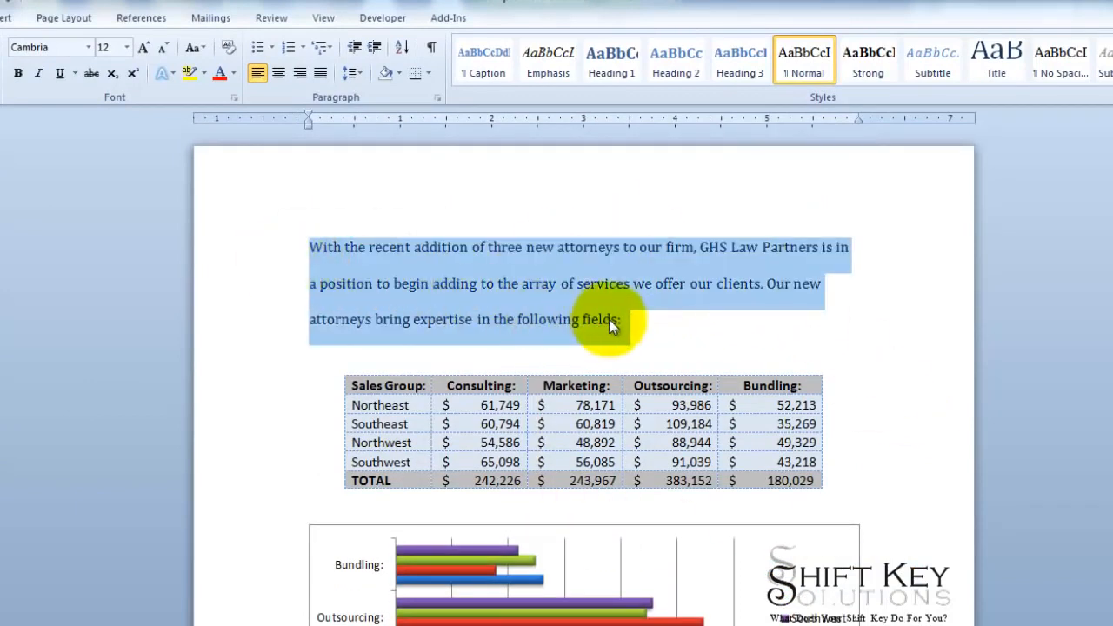
pyautogui.click(609, 319)
pyautogui.scroll(-5, 692, 319)
pyautogui.click(642, 550)
pyautogui.click(530, 577)
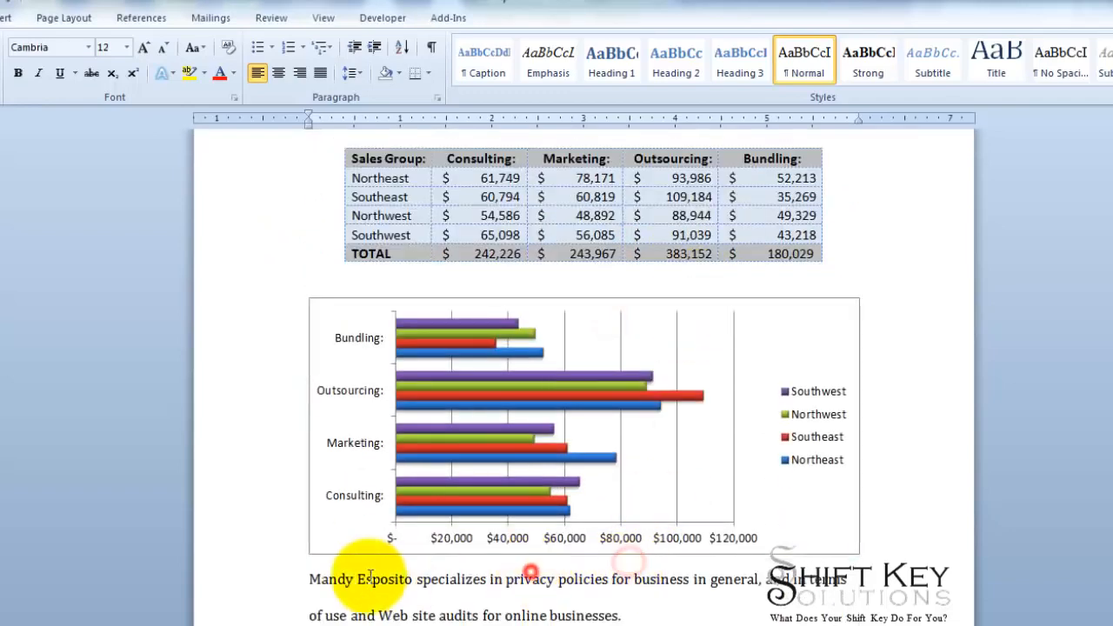
pyautogui.tripleClick(323, 579)
pyautogui.click(703, 613)
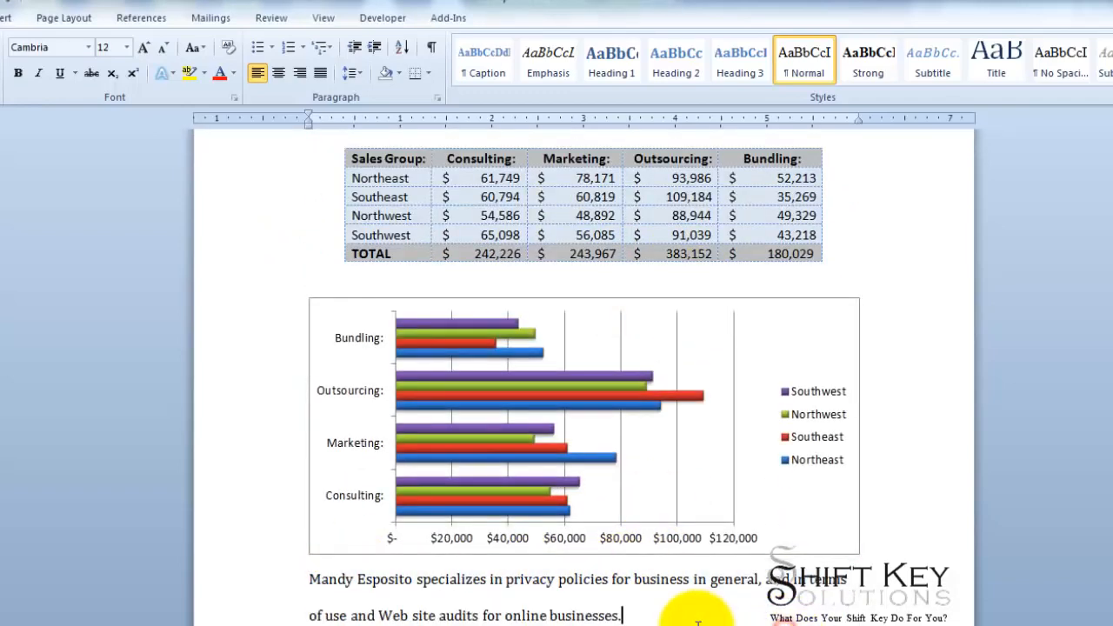
pyautogui.scroll(3, 703, 613)
pyautogui.scroll(2, 856, 409)
pyautogui.scroll(-2, 857, 409)
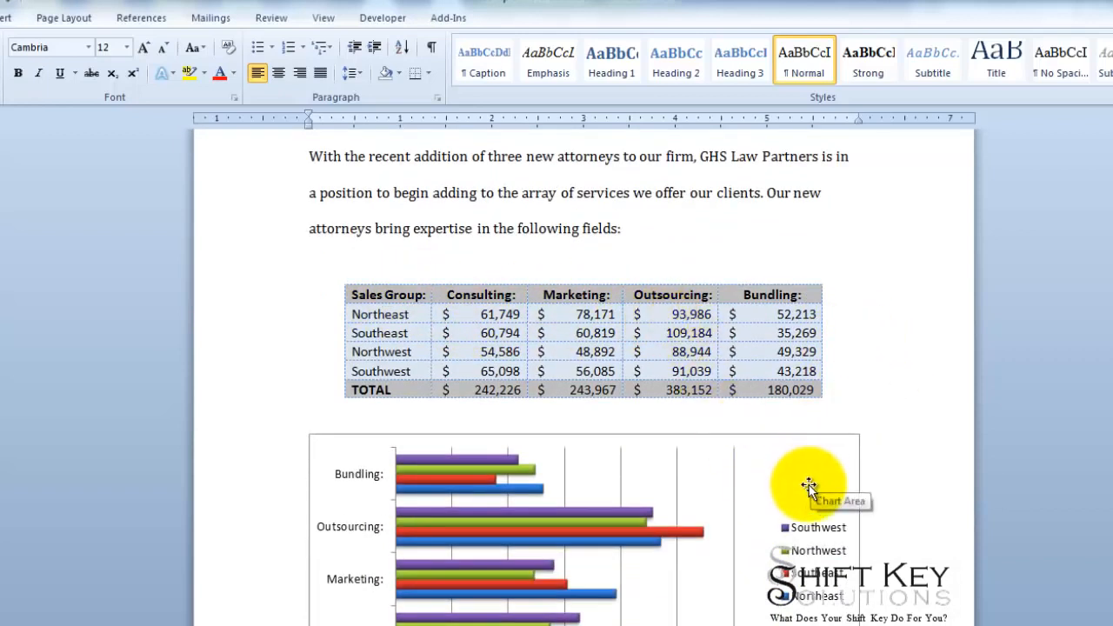
pyautogui.click(653, 231)
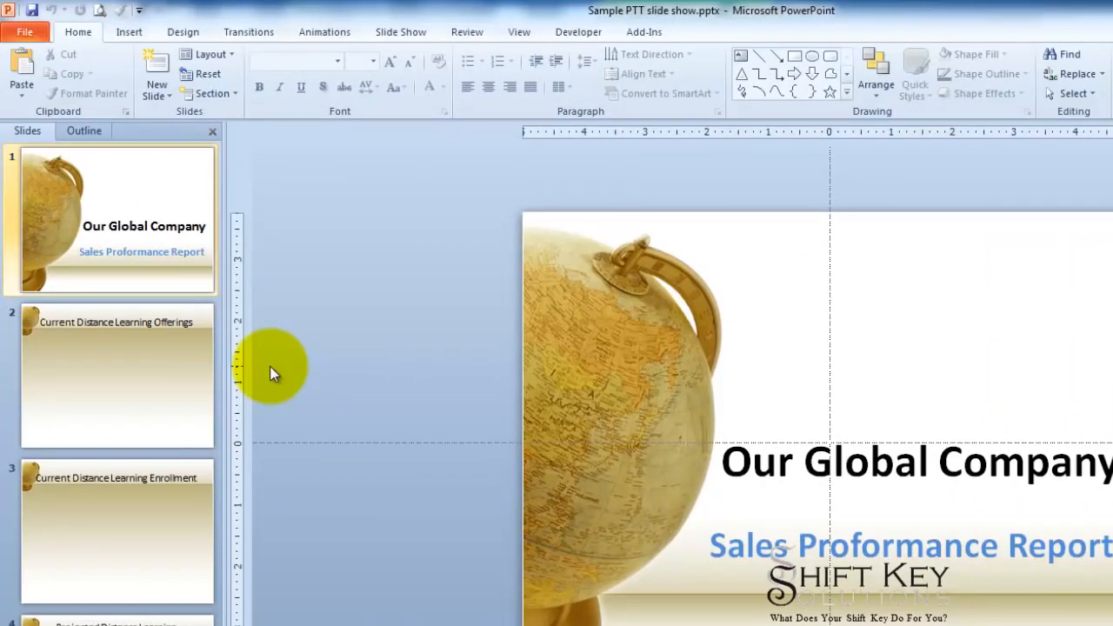
# In the PowerPoint presentation, insert a screen clipping of the Word document's sales table on slide 2, Current Distance Learning Offerings
pyautogui.click(129, 376)
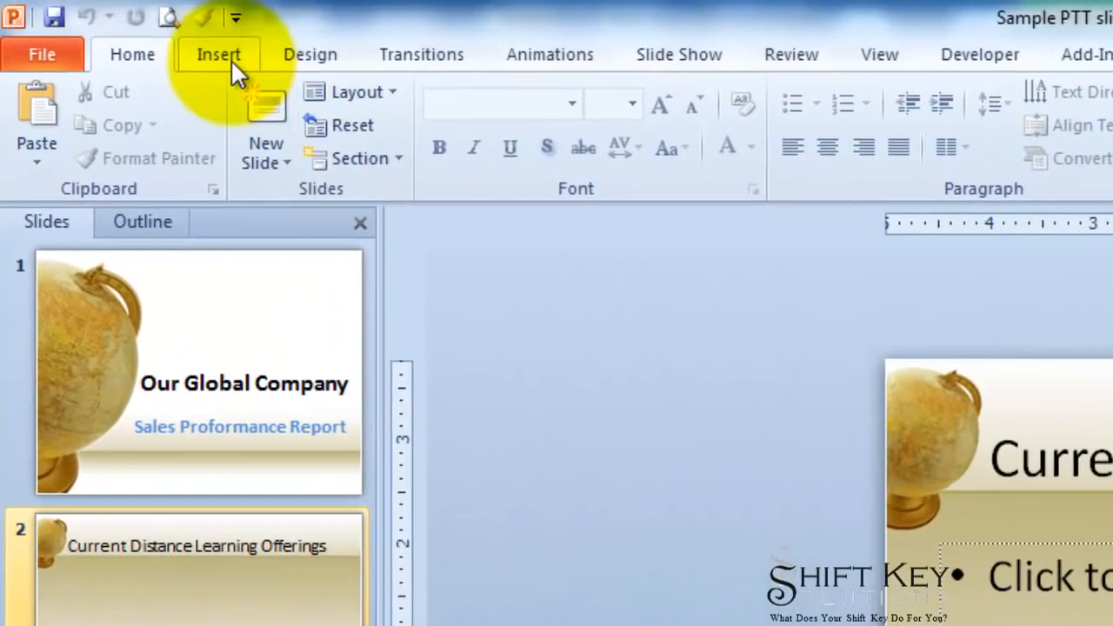
pyautogui.click(230, 59)
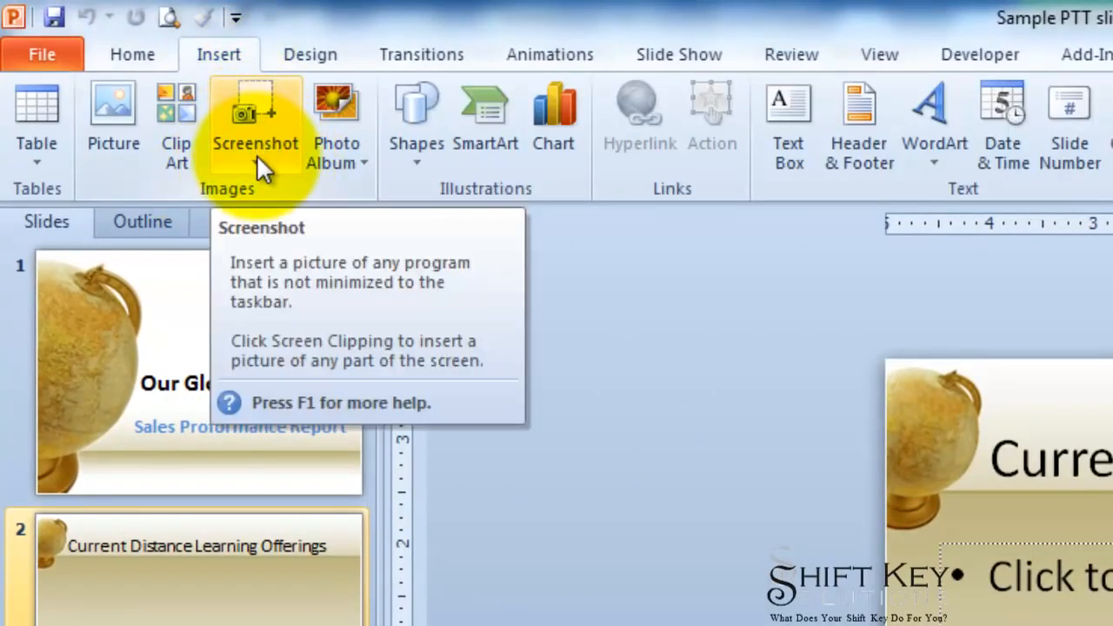
pyautogui.click(257, 153)
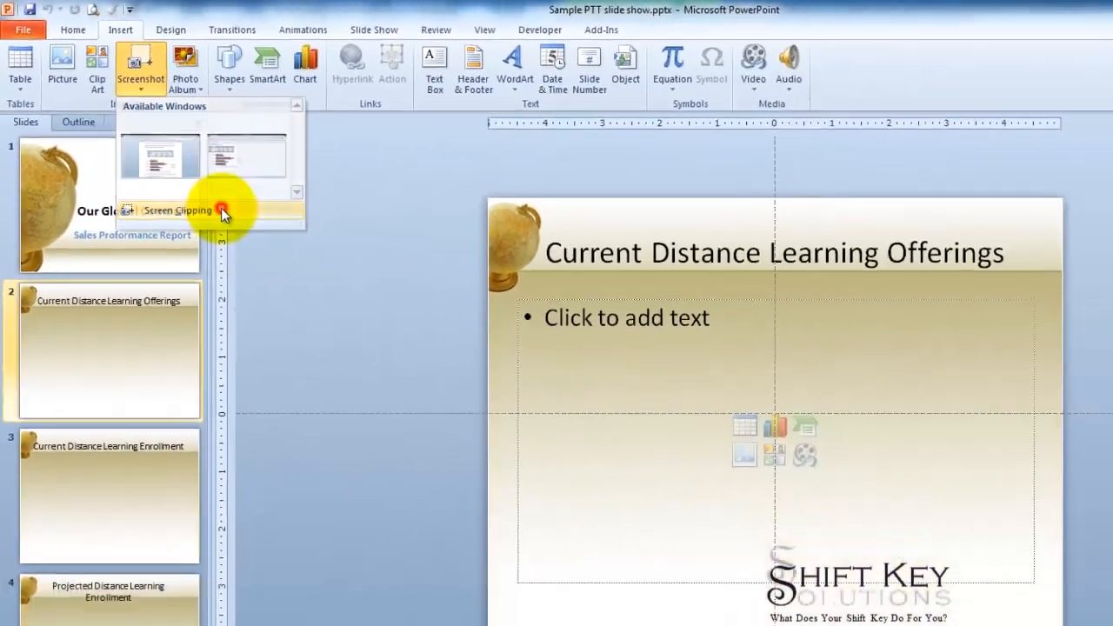
pyautogui.click(396, 382)
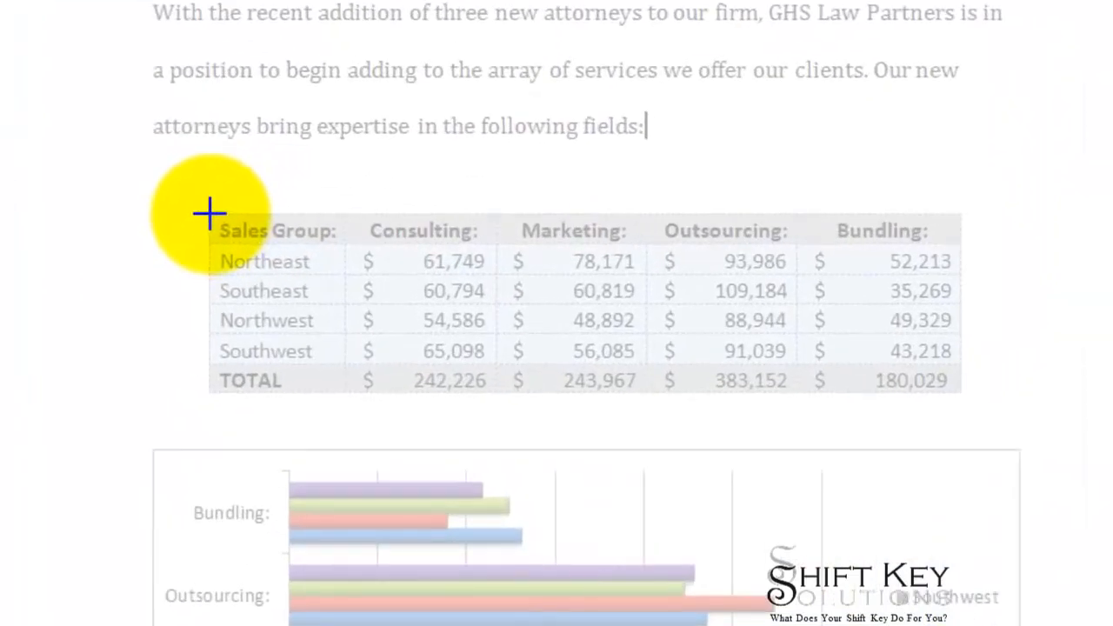
pyautogui.moveTo(209, 212); pyautogui.dragTo(962, 396)
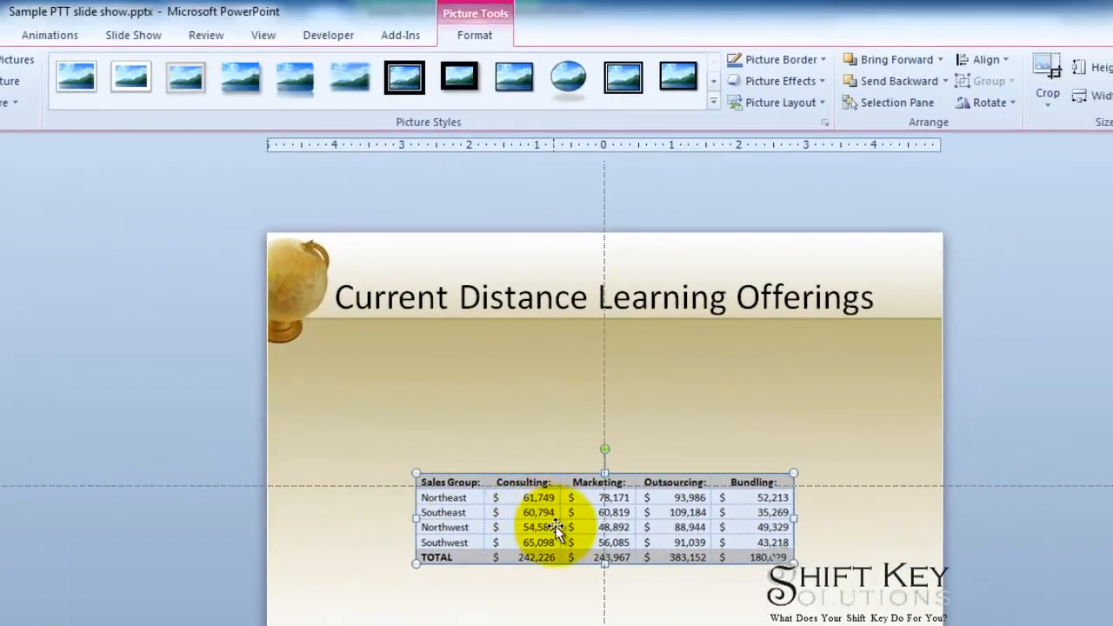
# Enlarge the table picture to about 7.57 inches wide beneath the slide title and apply the Reflected Perspective Right picture style
pyautogui.moveTo(412, 473); pyautogui.dragTo(367, 442)
pyautogui.moveTo(509, 458); pyautogui.dragTo(600, 439)
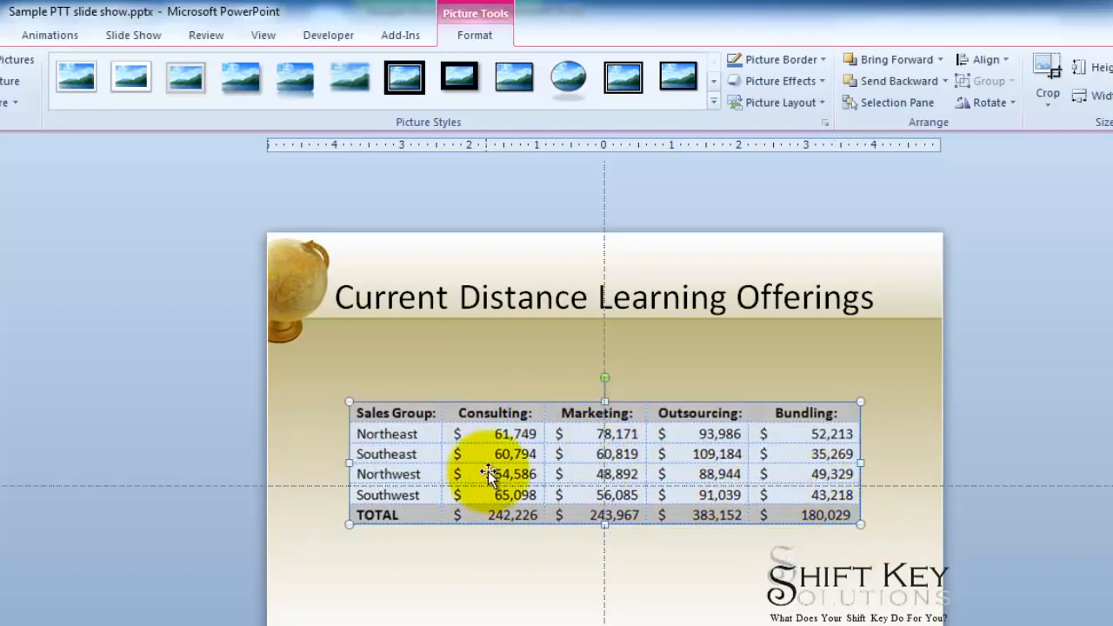
pyautogui.click(713, 105)
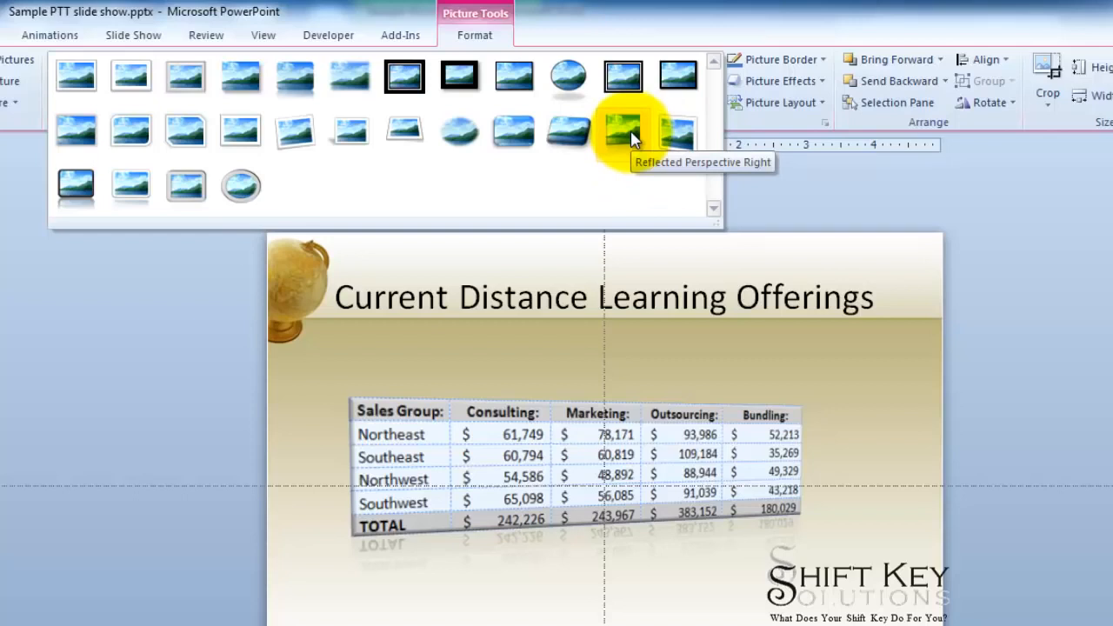
pyautogui.click(626, 134)
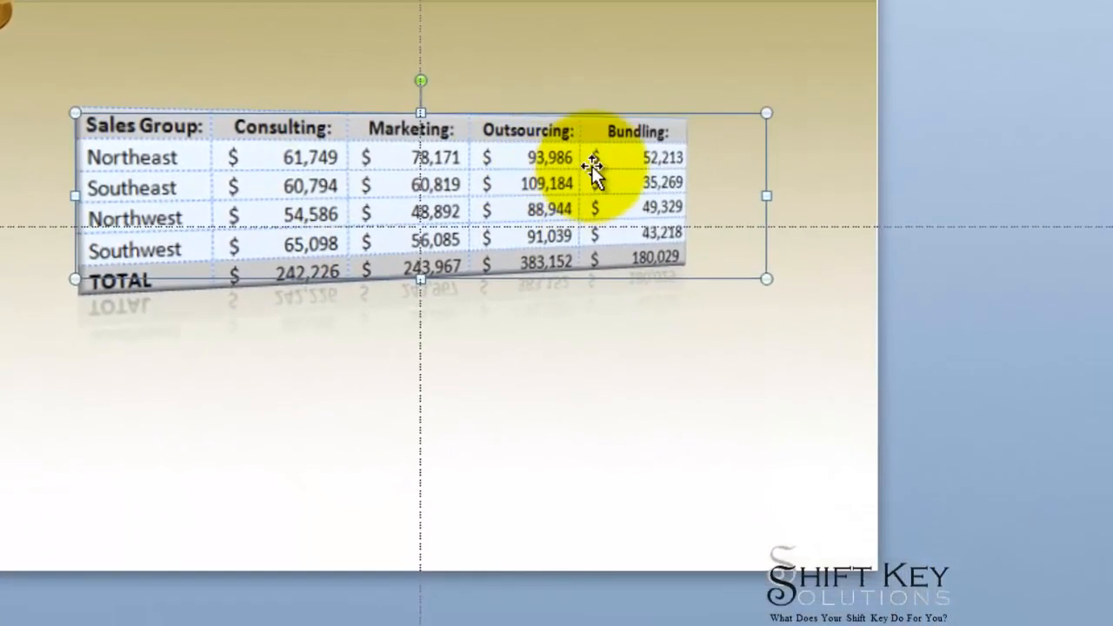
# Hyperlink the table picture on slide 2 to the existing file Sample Word Doc.docx
pyautogui.rightClick(730, 440)
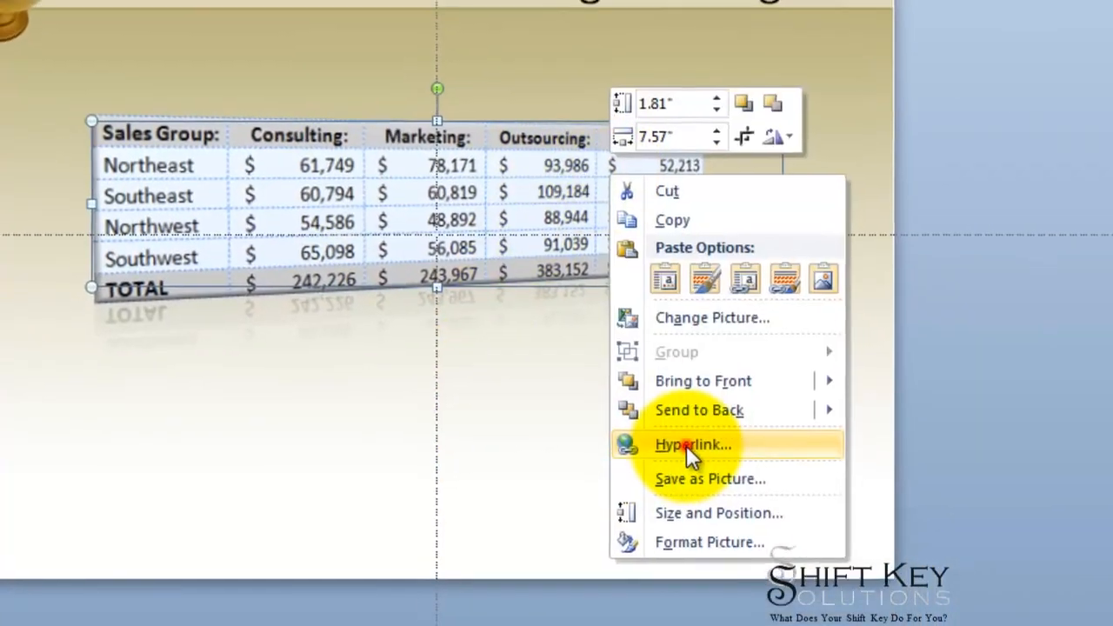
pyautogui.click(674, 438)
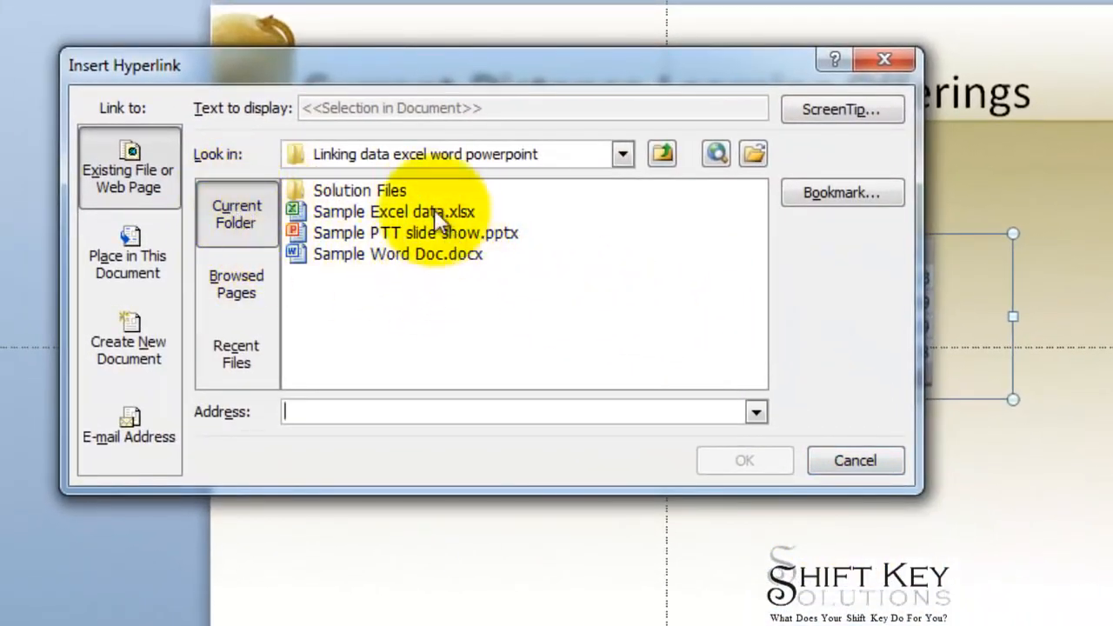
pyautogui.click(396, 256)
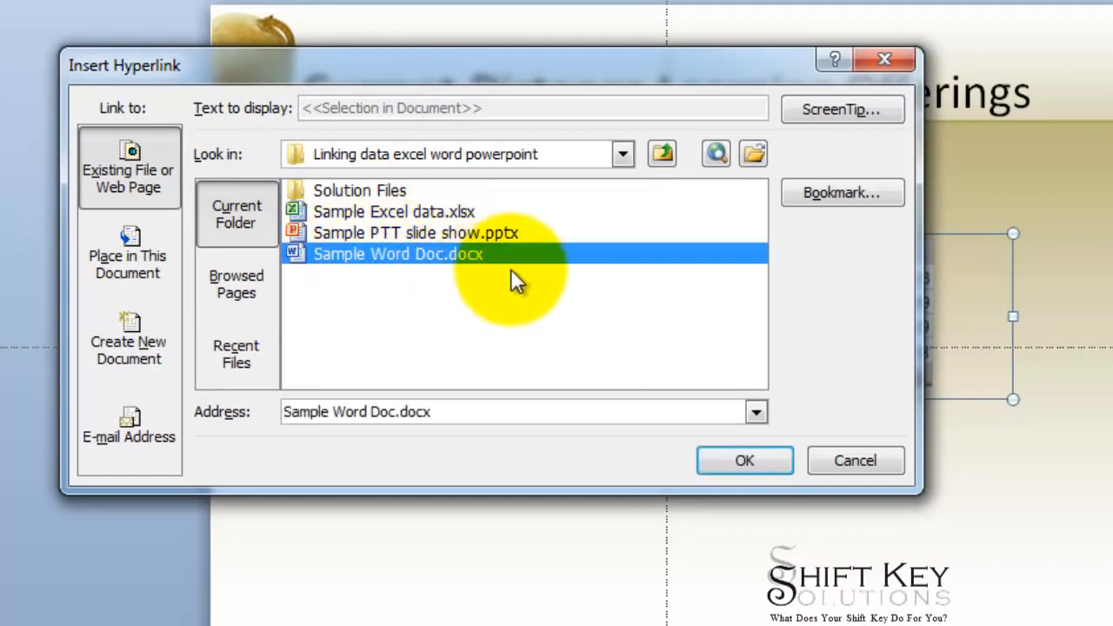
pyautogui.click(744, 461)
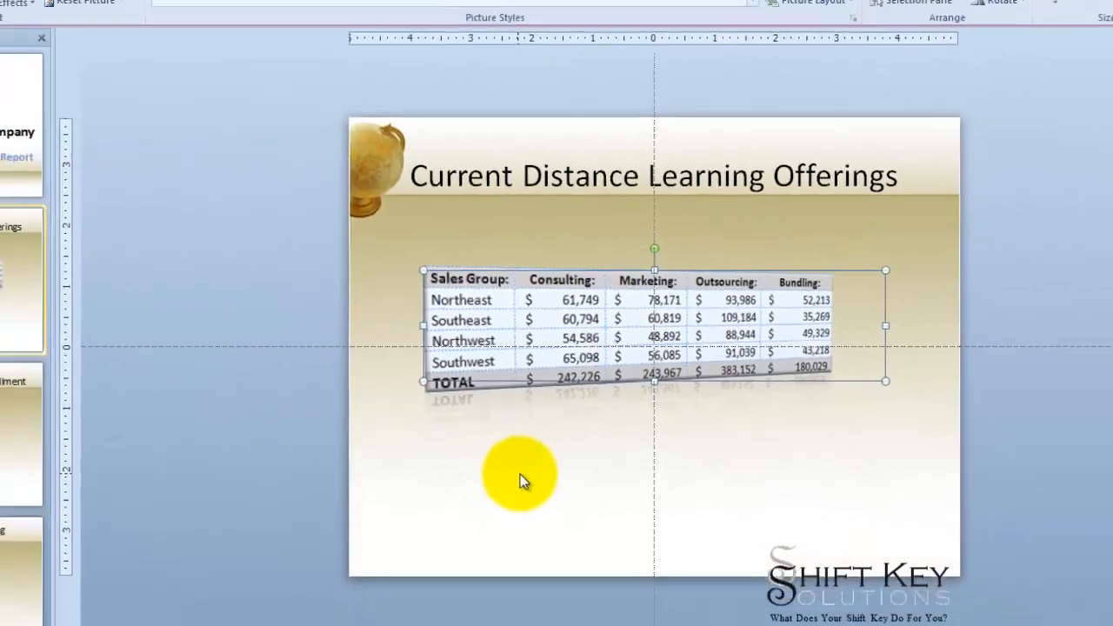
pyautogui.click(481, 521)
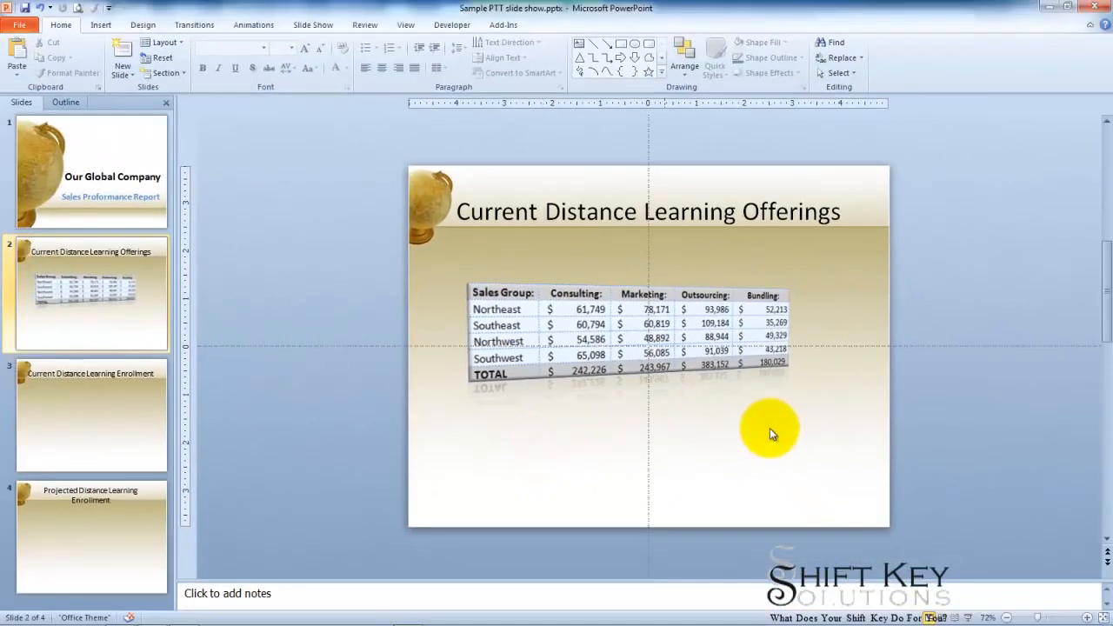
# Run the slide show from slide 2 and follow the table picture's hyperlink to check the linked Word document
pyautogui.click(970, 617)
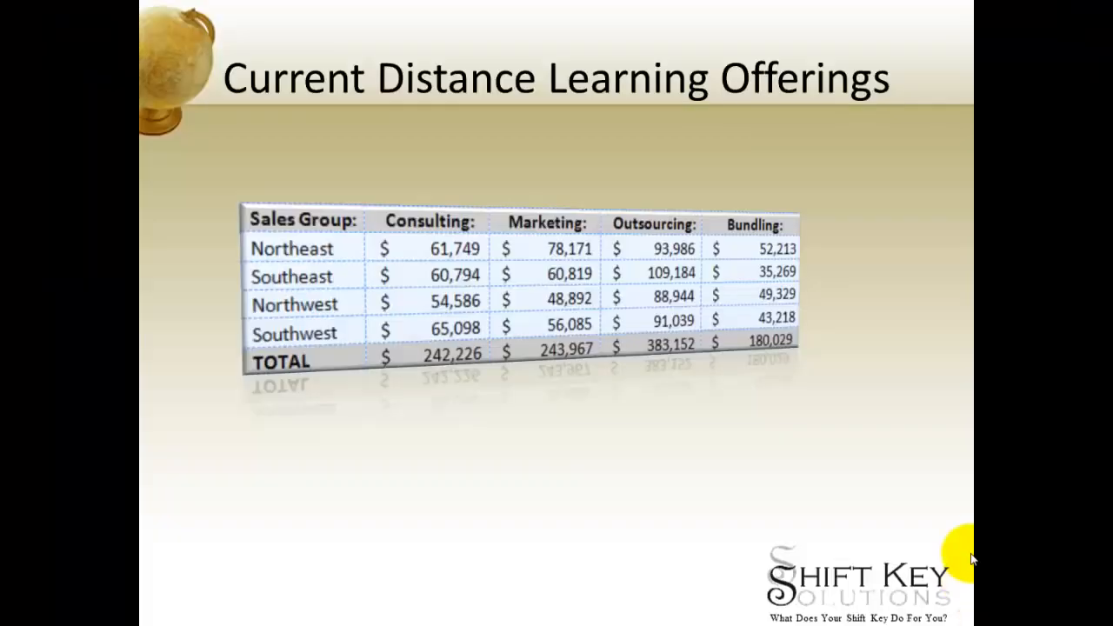
pyautogui.click(816, 402)
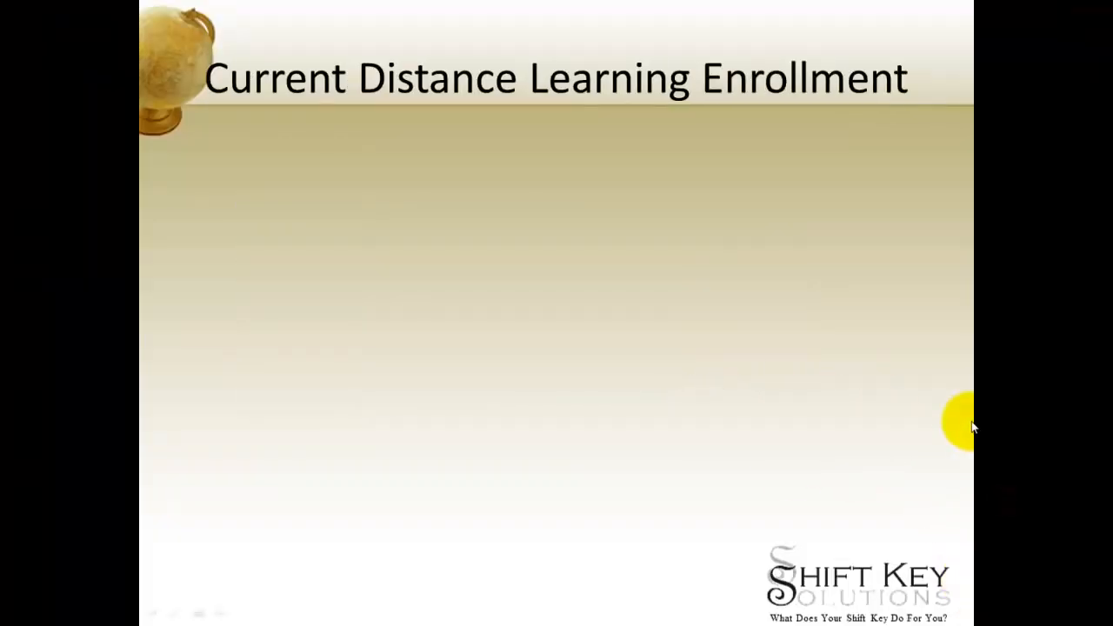
pyautogui.press('Left')
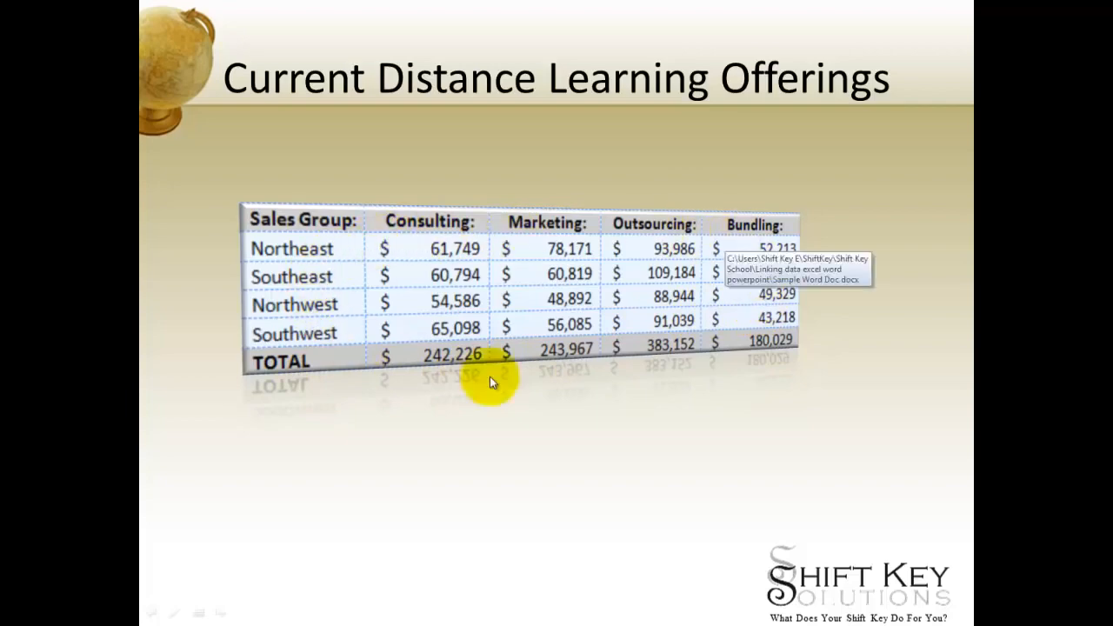
pyautogui.click(449, 247)
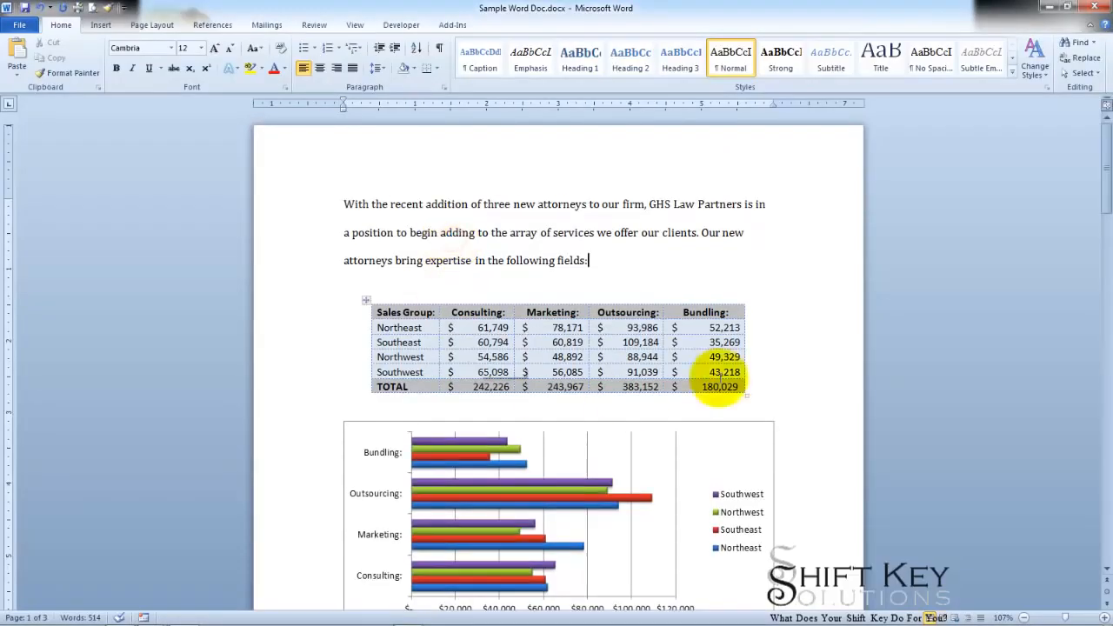
pyautogui.scroll(-2, 777, 331)
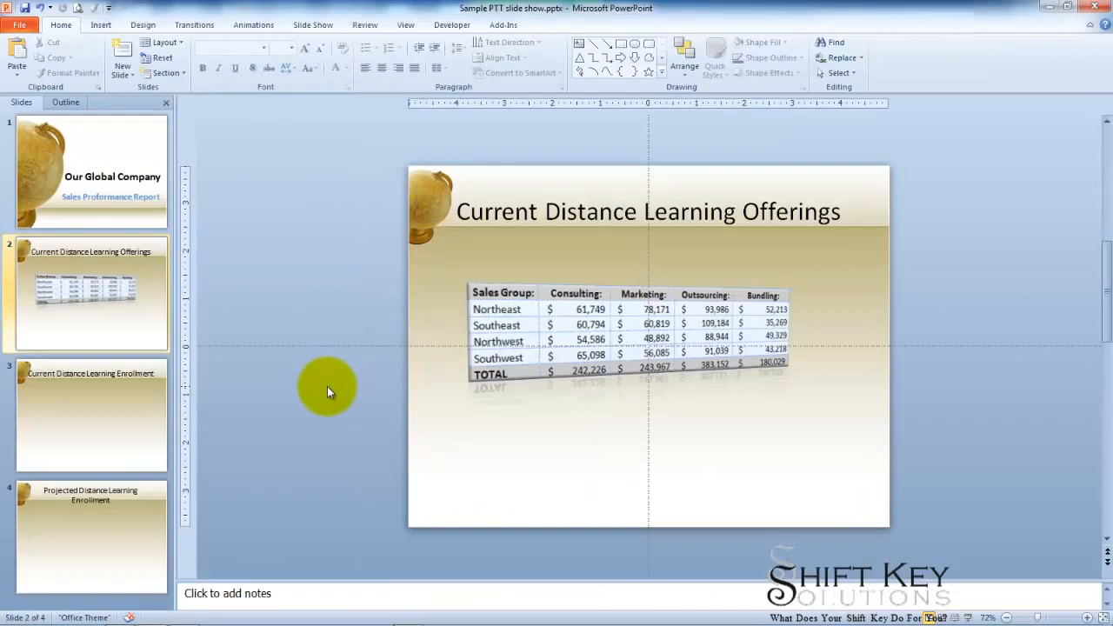
# Delete slides 3 and 4, Current Distance Learning Enrollment and Projected Distance Learning Enrollment, from the presentation
pyautogui.click(162, 400)
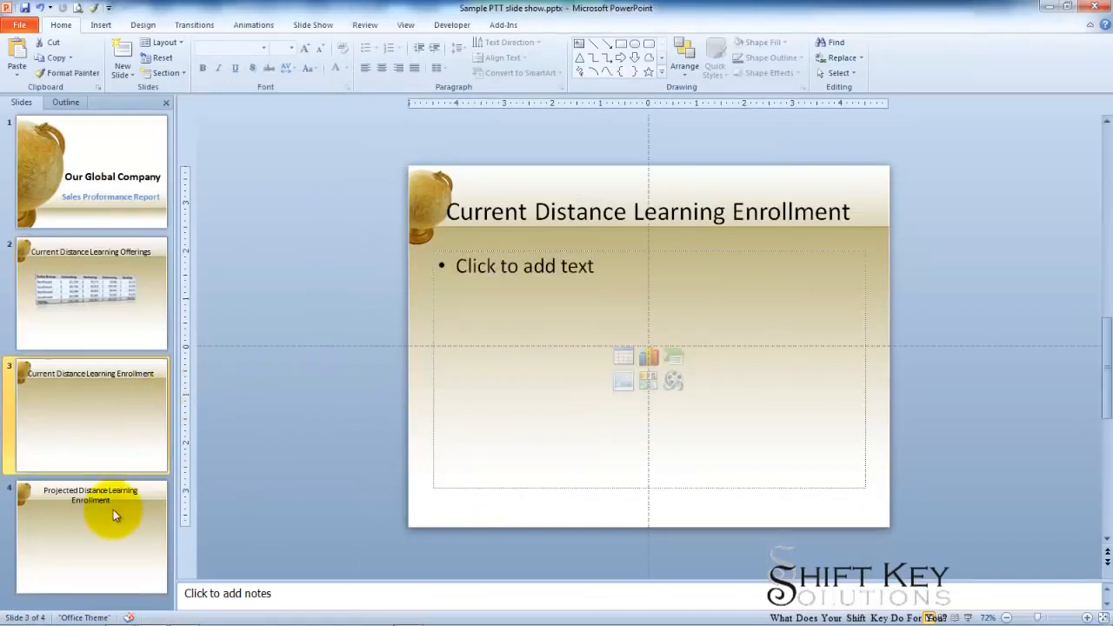
pyautogui.rightClick(118, 406)
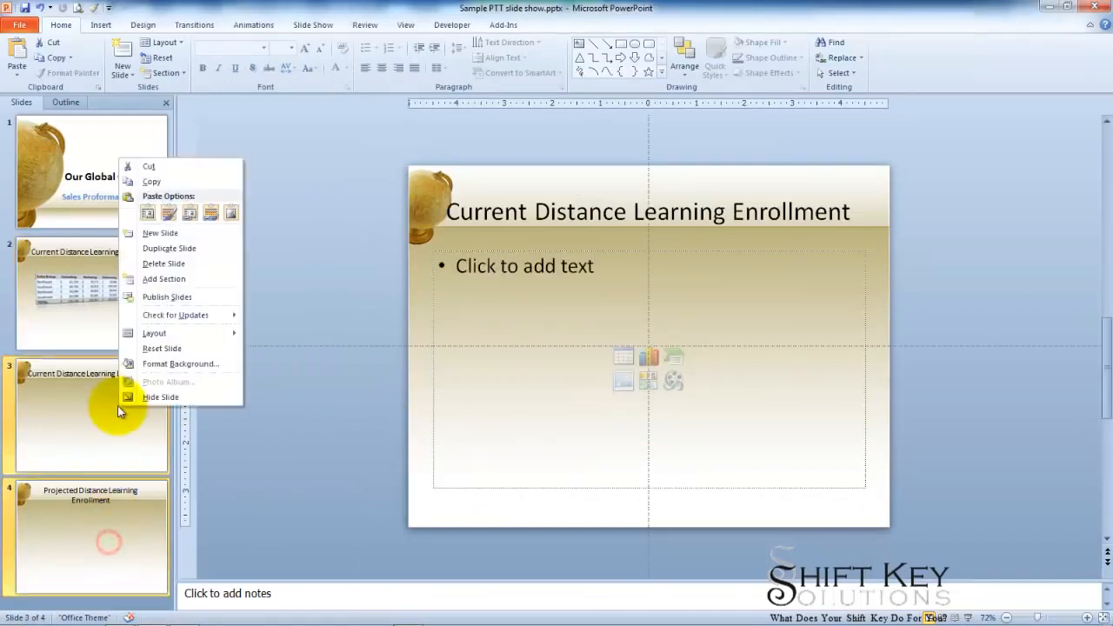
pyautogui.click(165, 263)
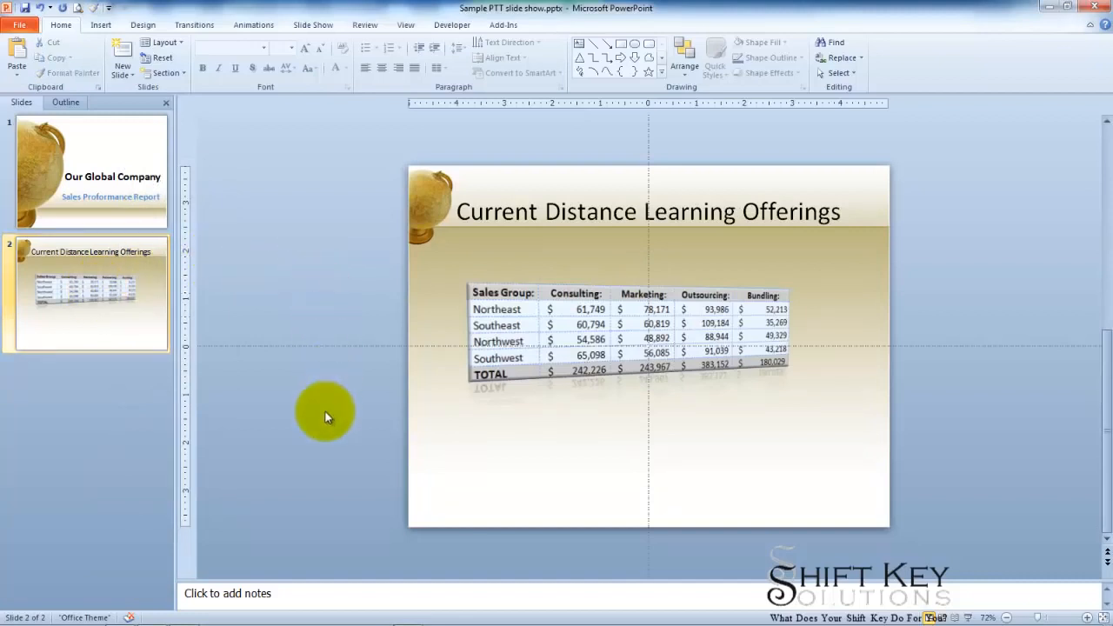
# Switch to the Word document stacked above the Excel workbook and bring the sales table into view in both windows
pyautogui.moveTo(153, 615)
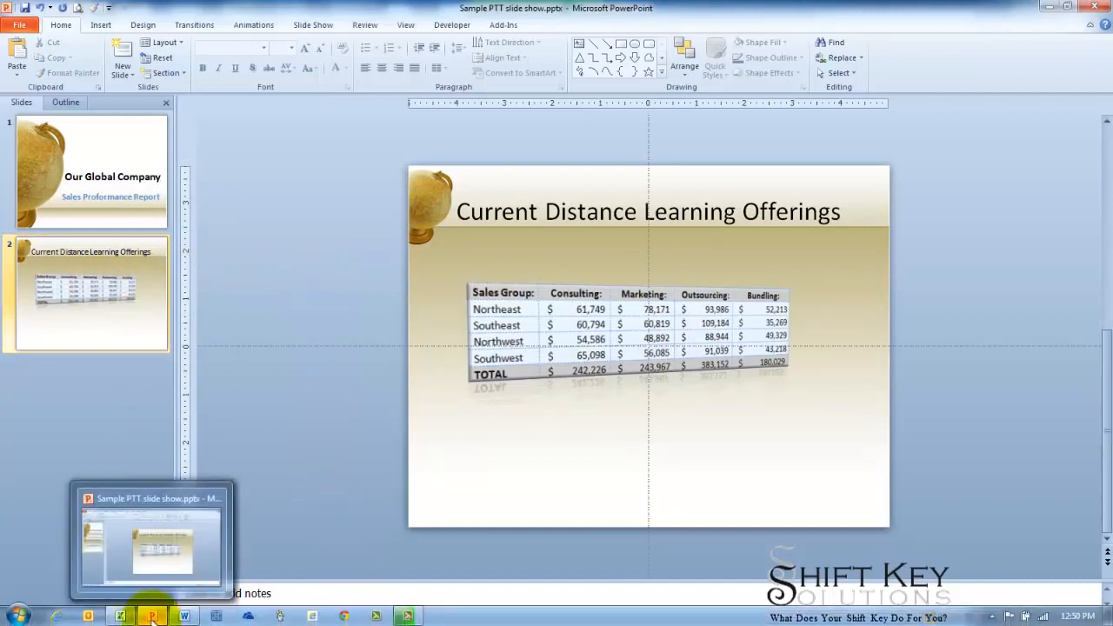
pyautogui.click(184, 616)
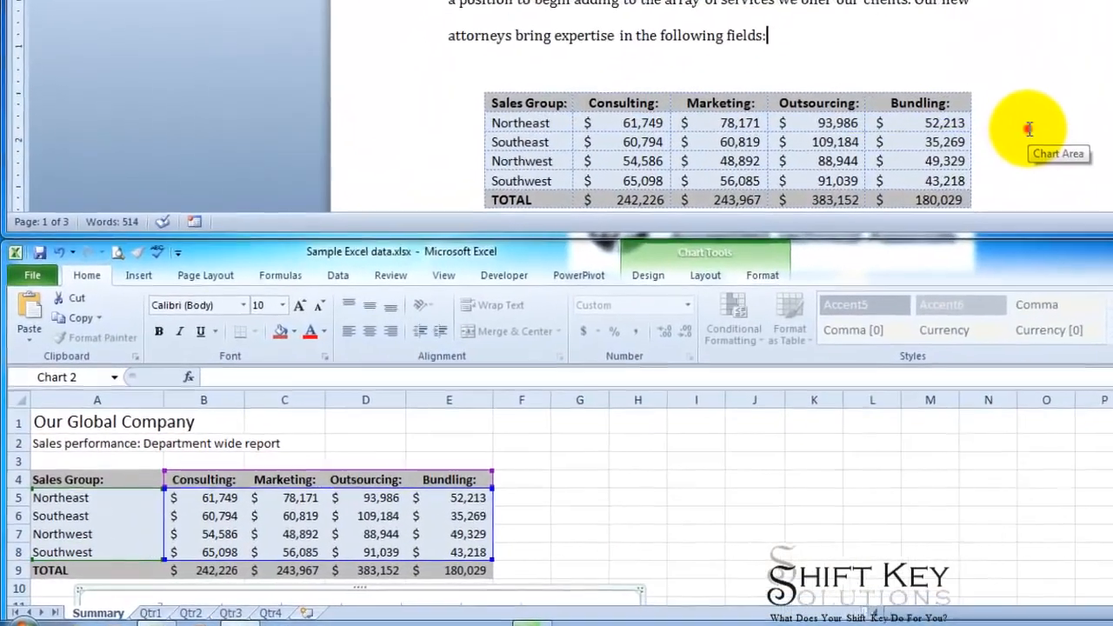
pyautogui.scroll(-3, 1036, 122)
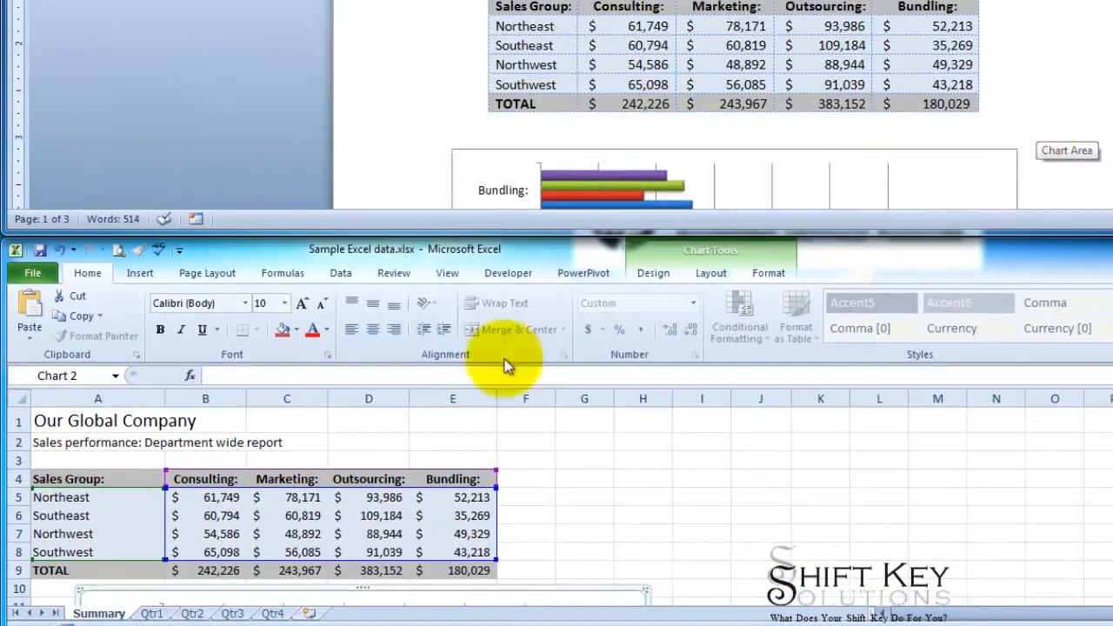
pyautogui.scroll(-1, 567, 485)
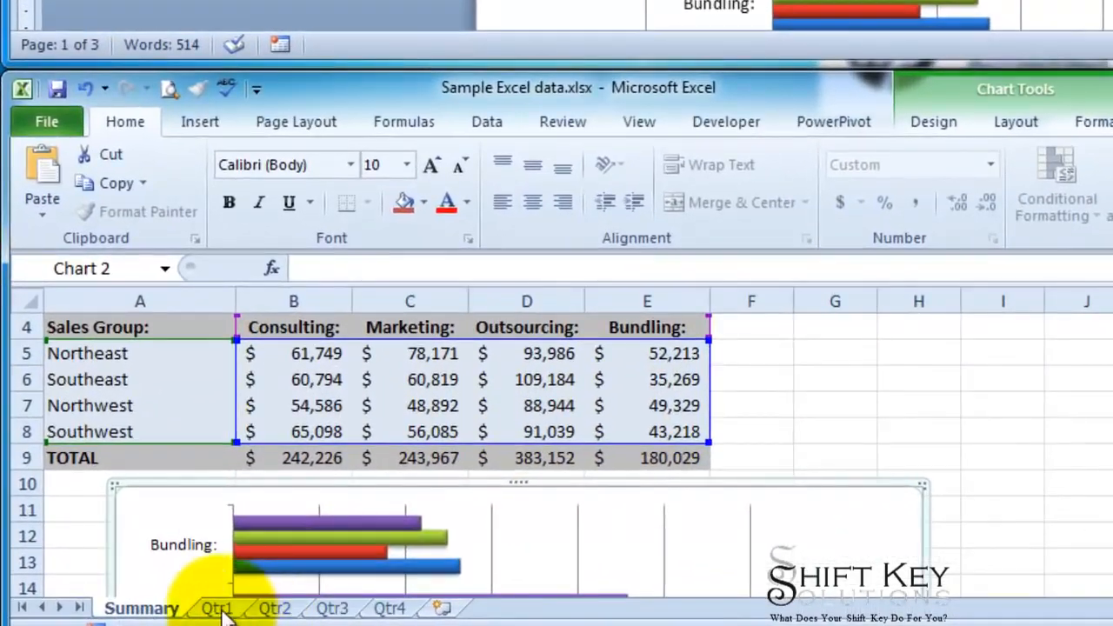
# In the Excel workbook, set Northeast's Marketing sales on the Qtr3 sheet to 30,000 and return to the Summary sheet
pyautogui.click(219, 609)
pyautogui.click(276, 608)
pyautogui.click(332, 608)
pyautogui.click(388, 608)
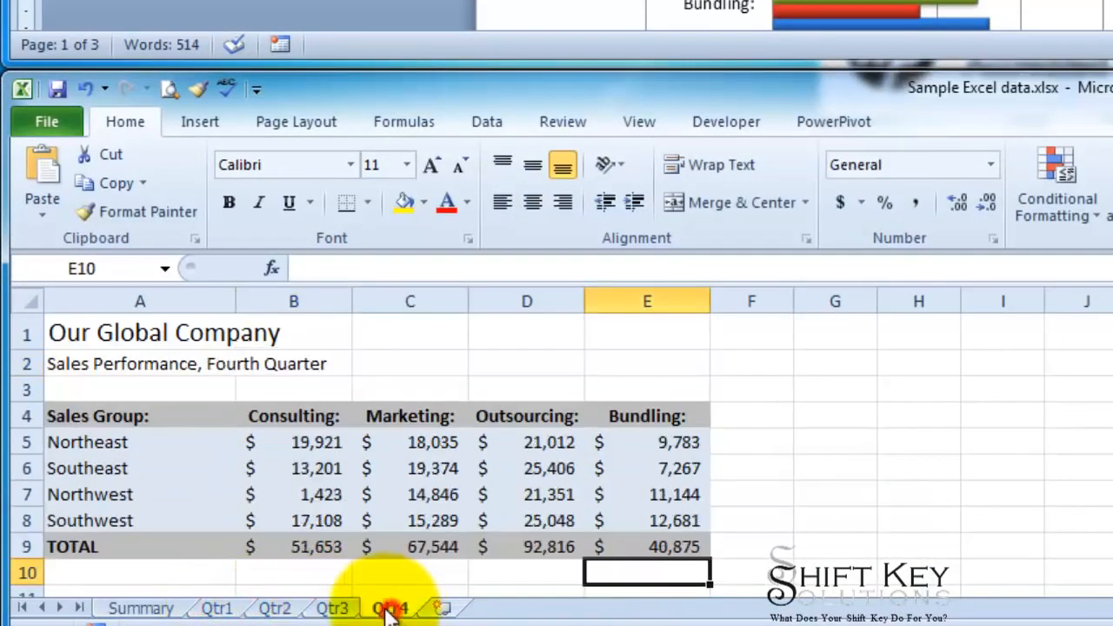
pyautogui.click(334, 607)
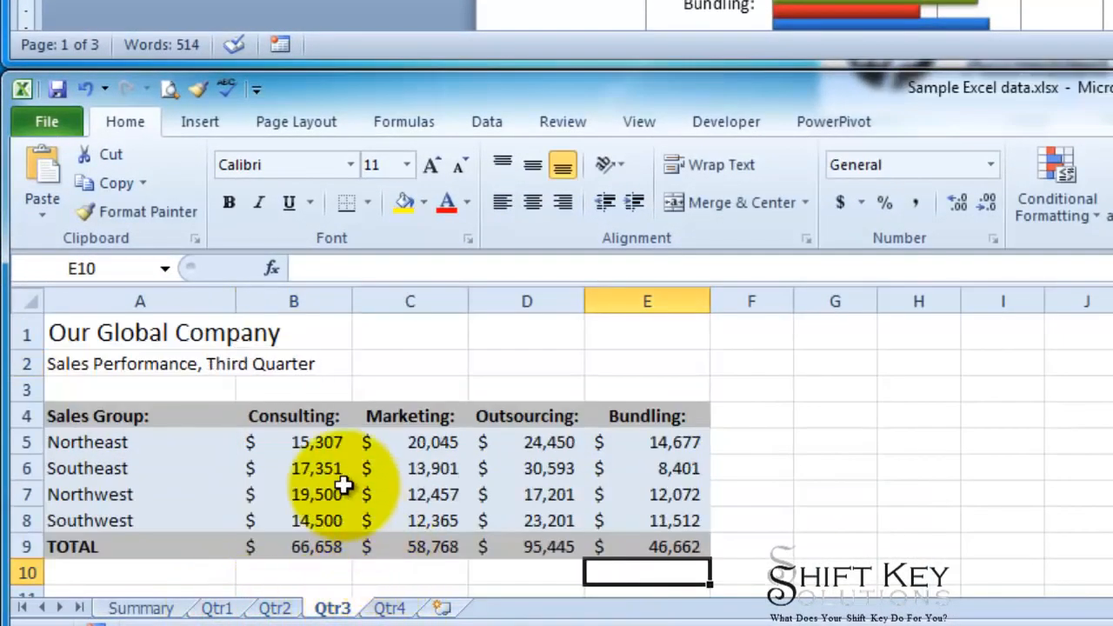
pyautogui.click(414, 449)
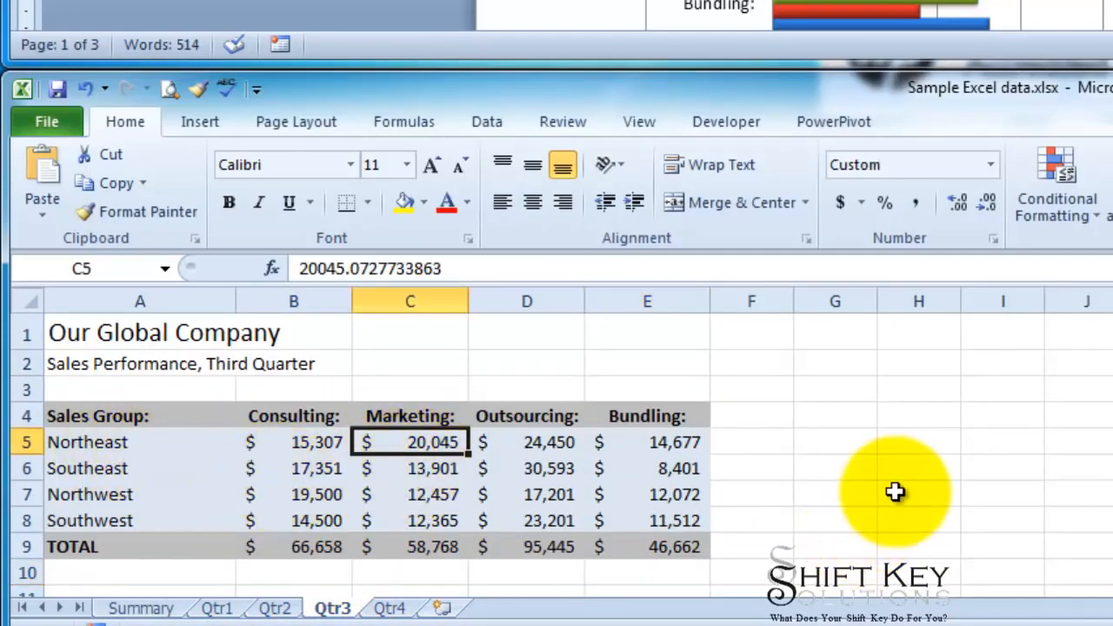
pyautogui.write('30')
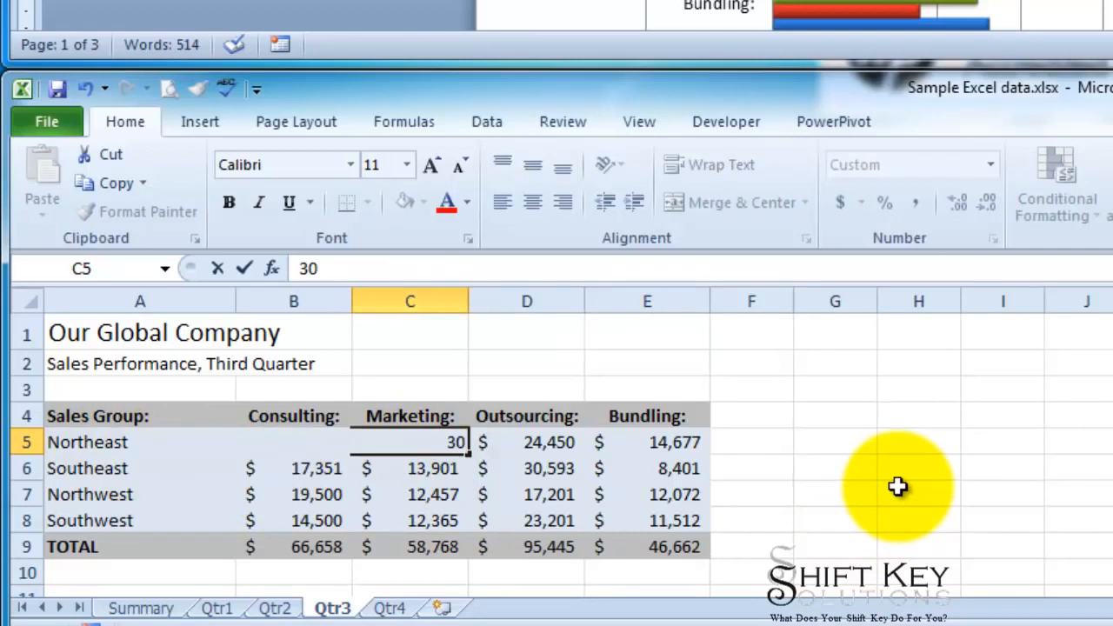
pyautogui.write(',000')
pyautogui.press('Tab')
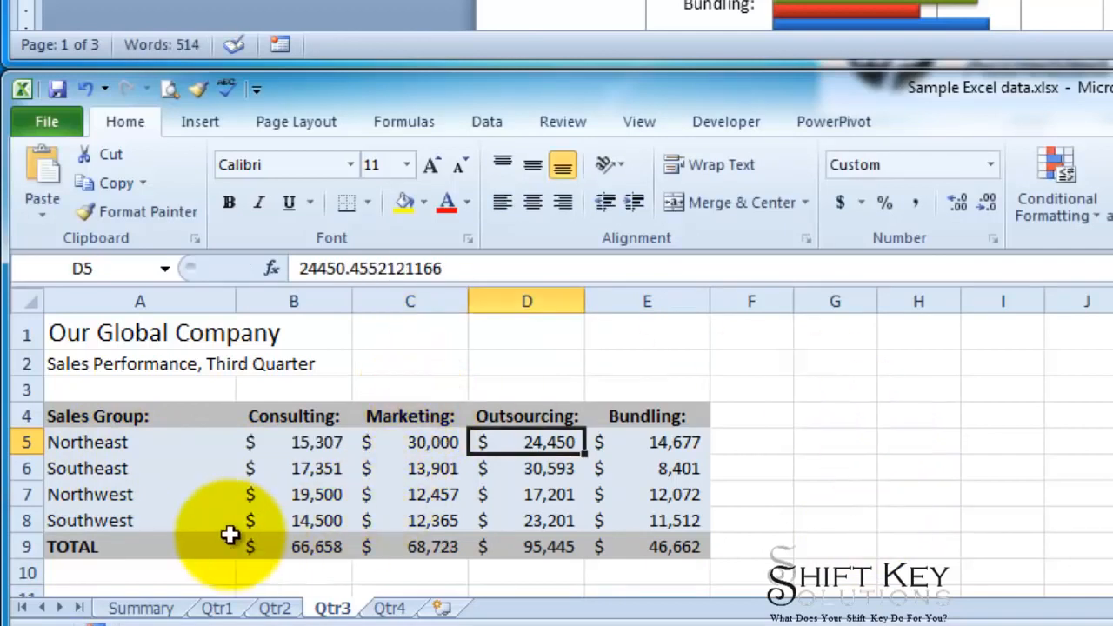
pyautogui.click(141, 608)
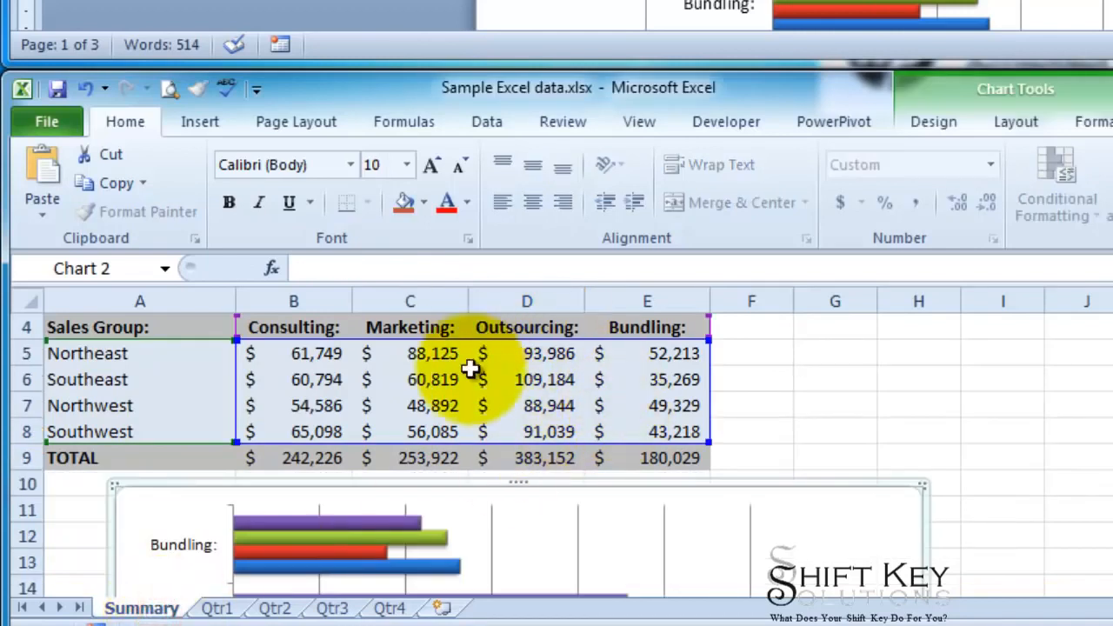
pyautogui.click(775, 398)
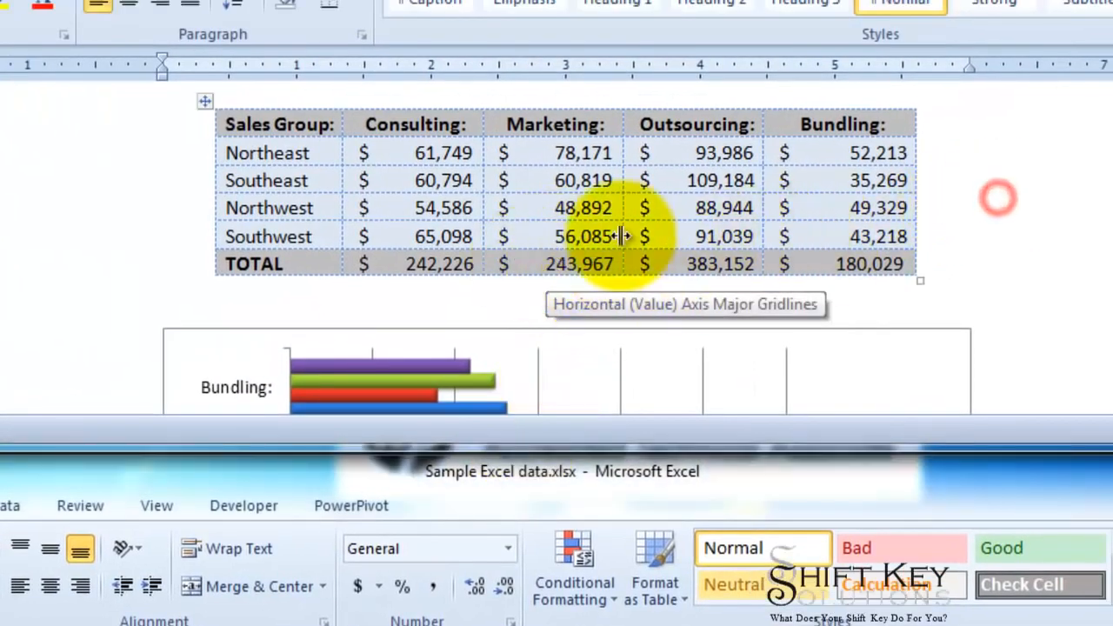
# Update the link of the sales table in the Word document
pyautogui.click(578, 264)
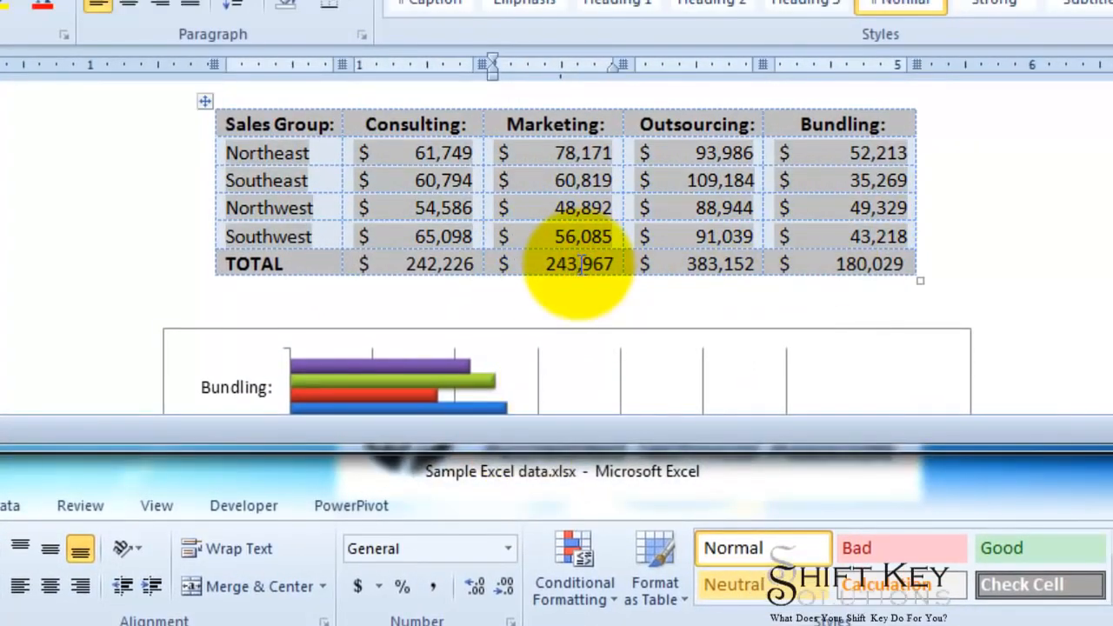
pyautogui.rightClick(579, 263)
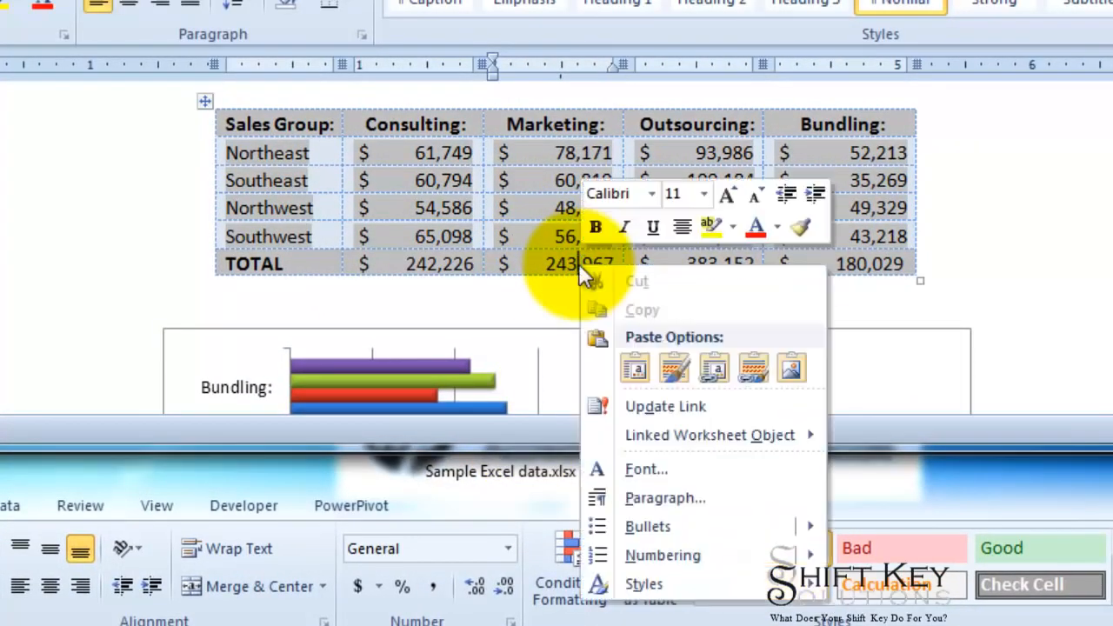
pyautogui.click(724, 407)
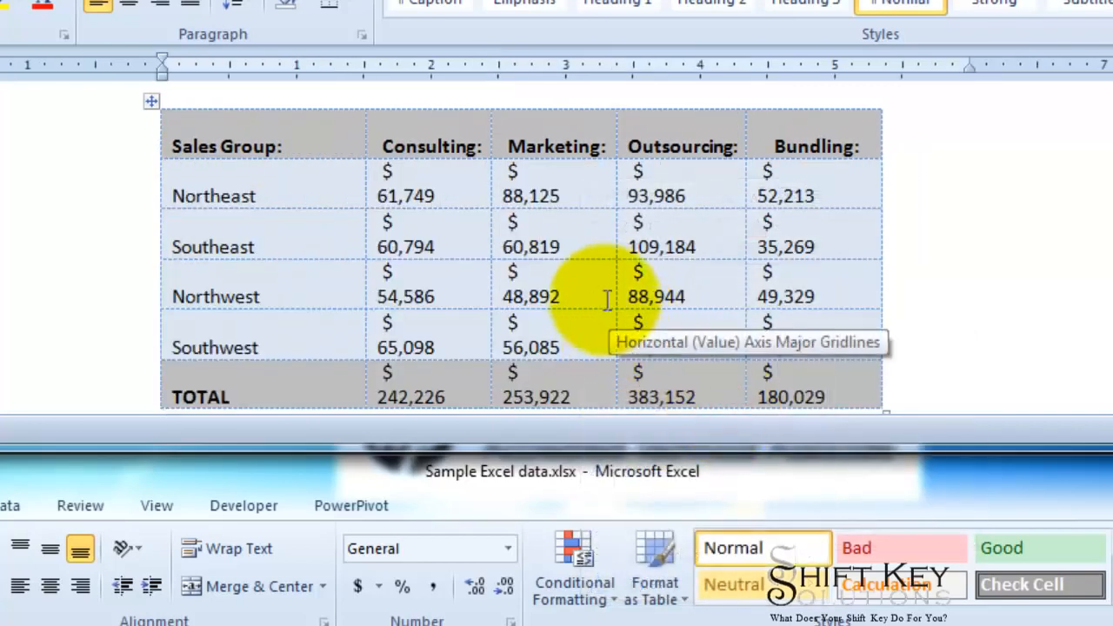
pyautogui.scroll(1, 559, 261)
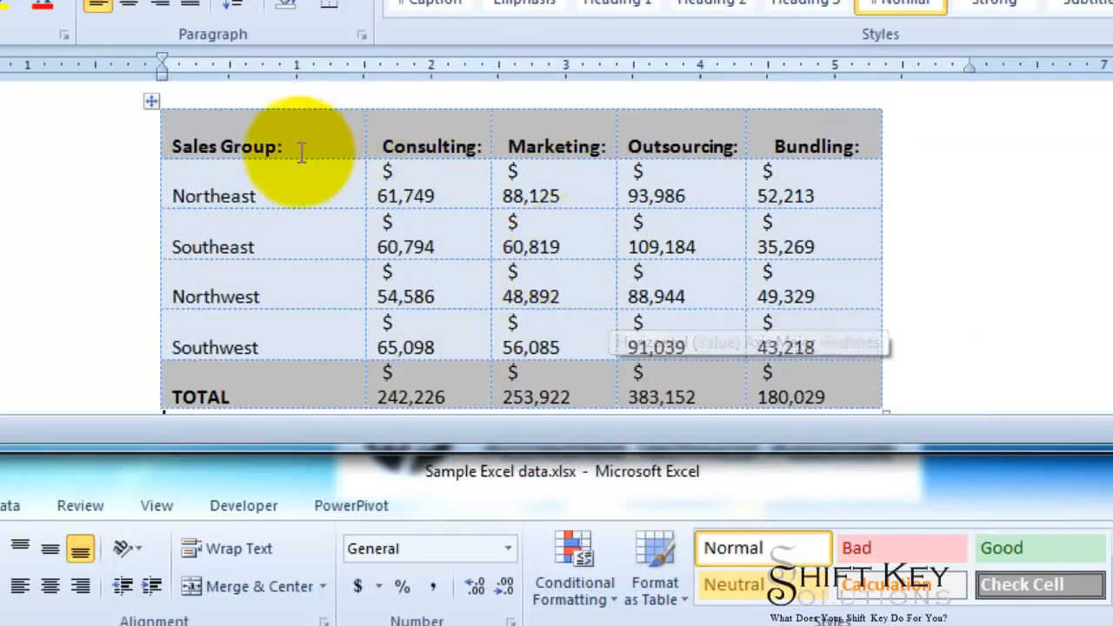
# AutoFit the Word sales table to its contents
pyautogui.click(276, 139)
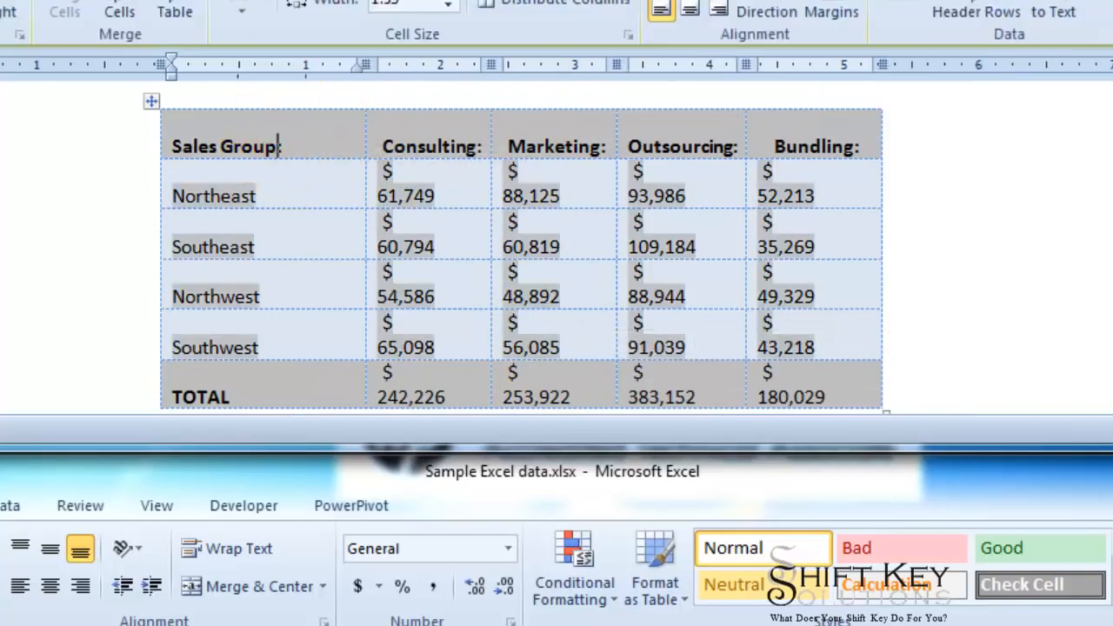
pyautogui.click(241, 8)
pyautogui.click(279, 42)
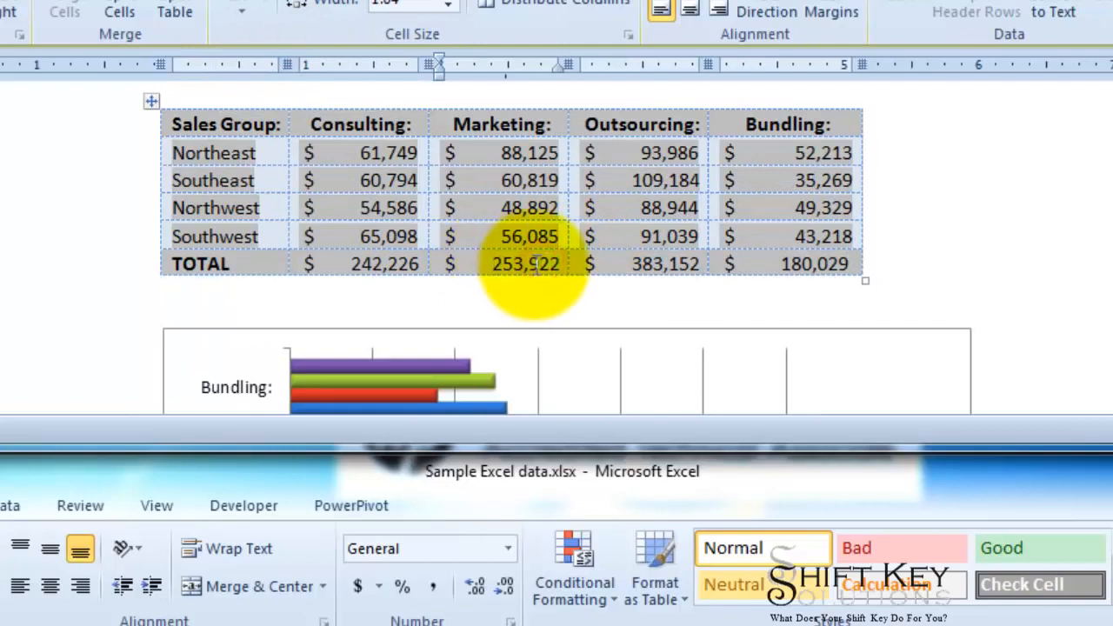
pyautogui.click(509, 287)
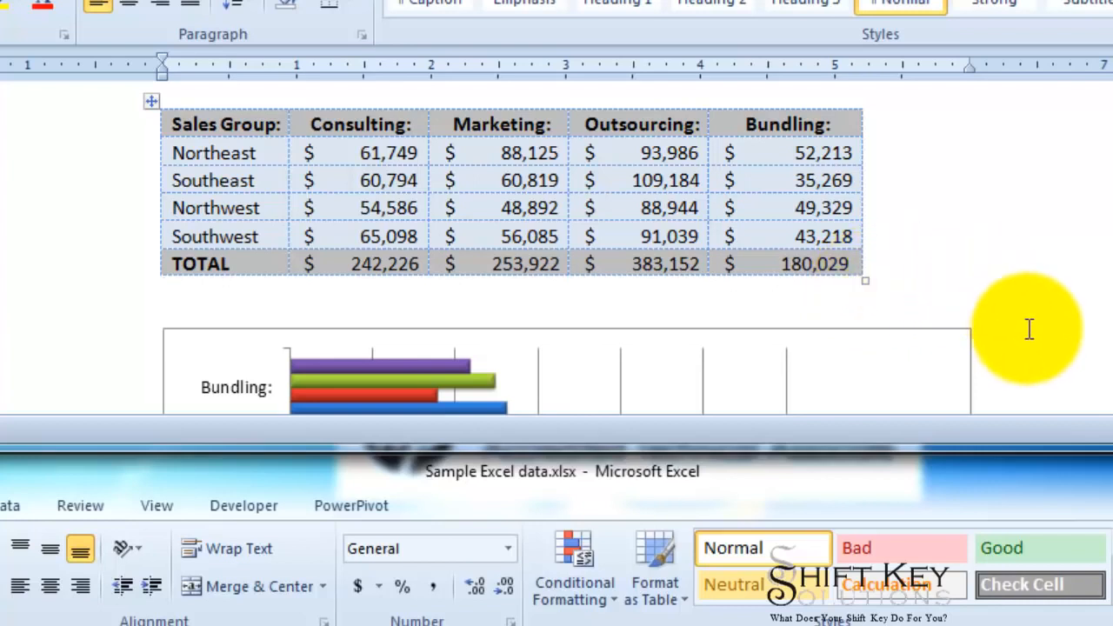
# Close Sample Word Doc.docx with its changes saved and reopen it with the data from its linked files updated
pyautogui.hotkey('alt', 'F4')
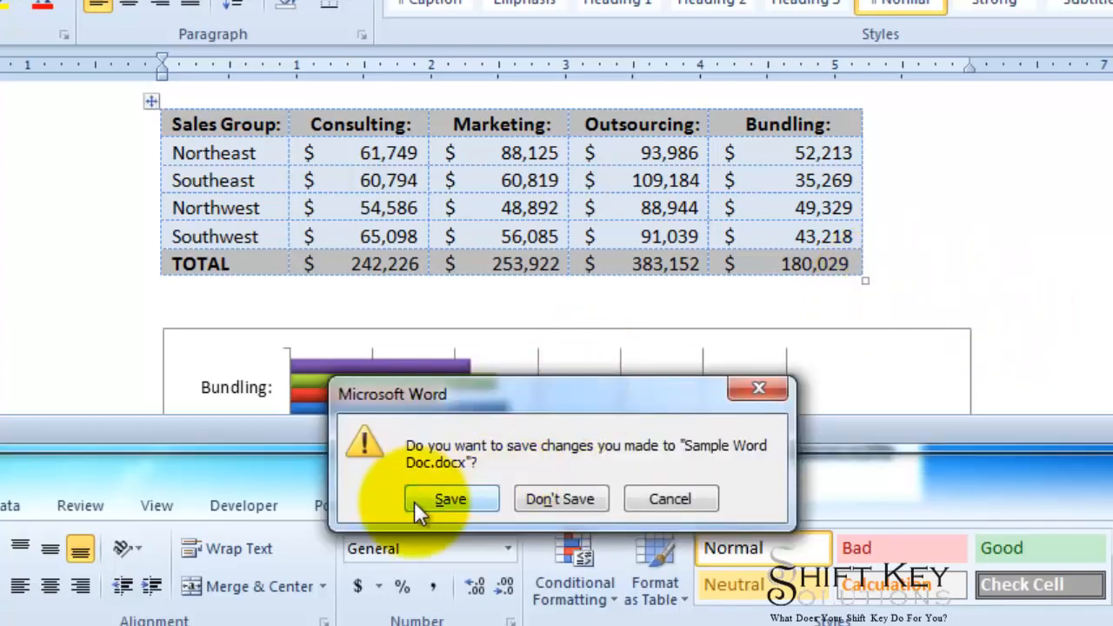
pyautogui.click(470, 497)
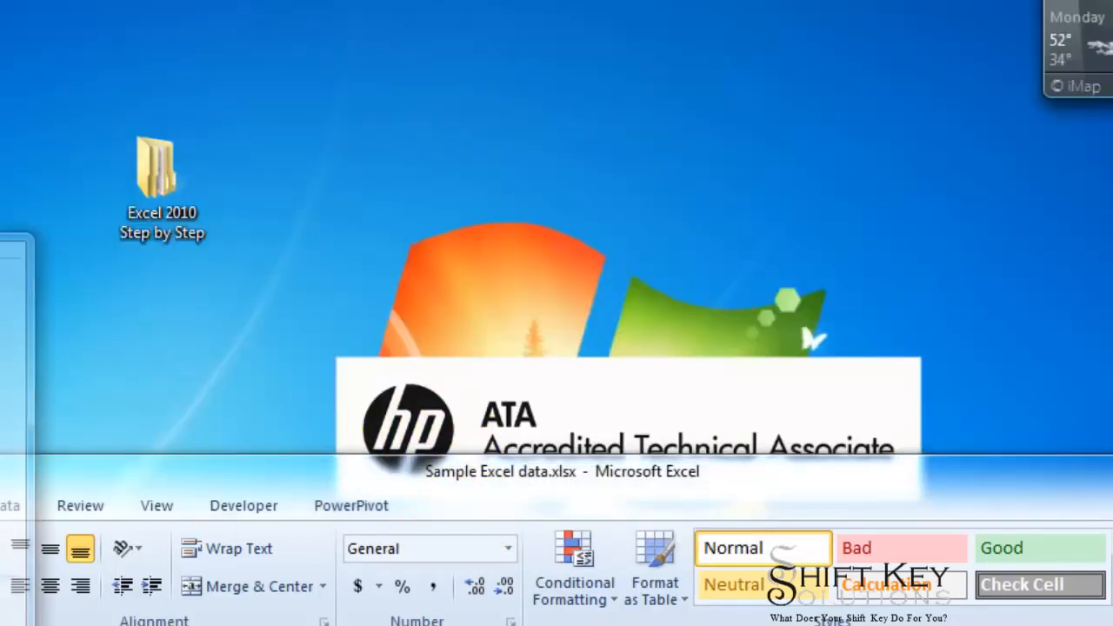
pyautogui.click(7, 277)
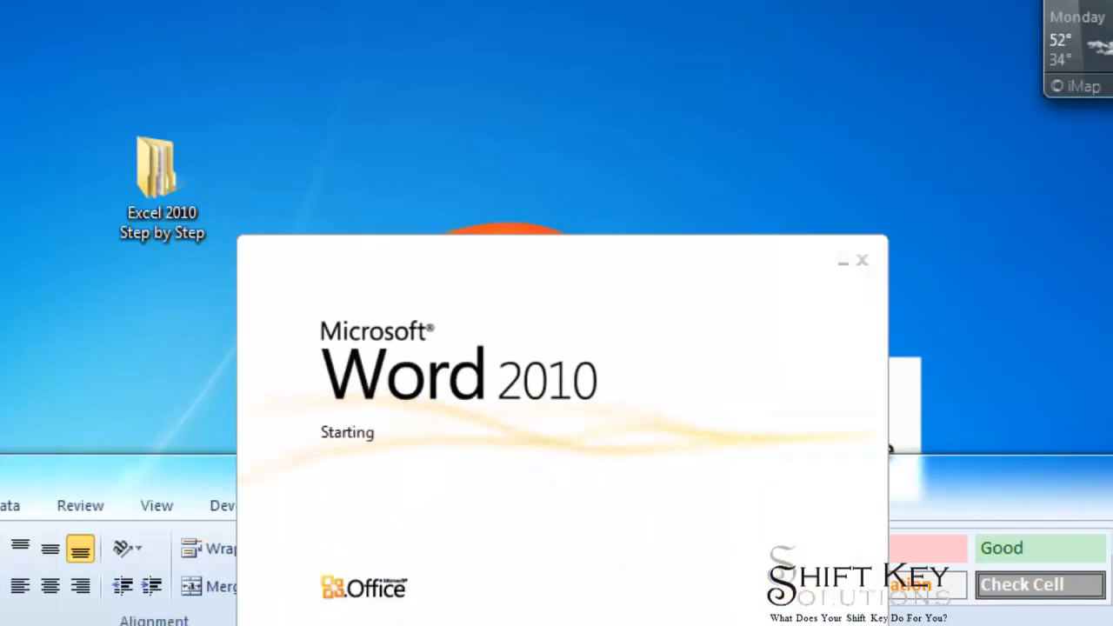
pyautogui.moveTo(480, 381); pyautogui.dragTo(895, 9)
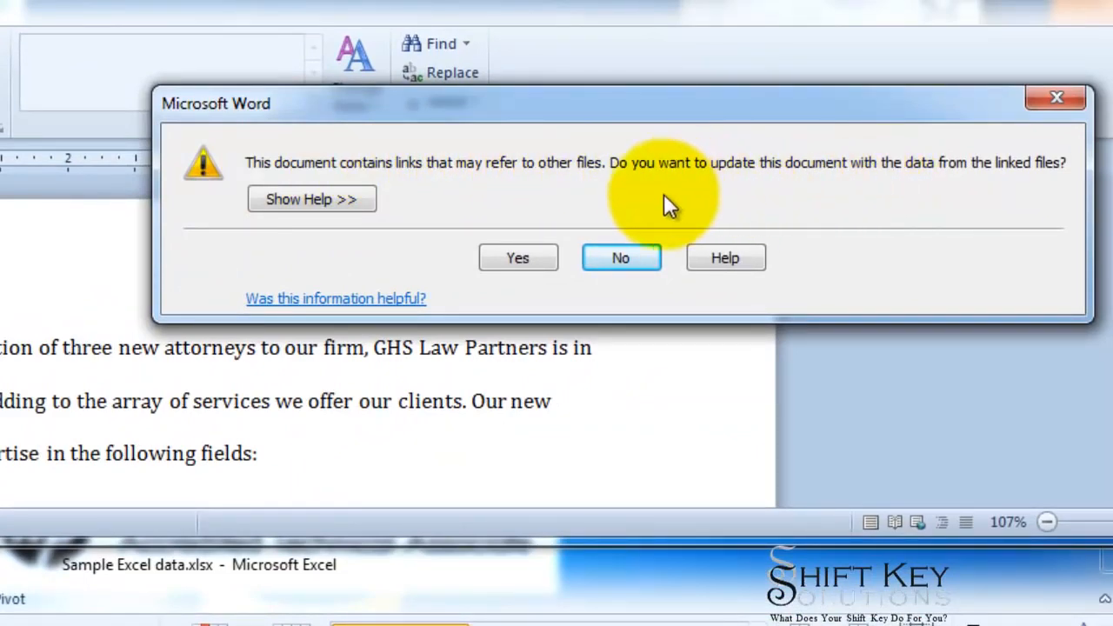
pyautogui.click(519, 258)
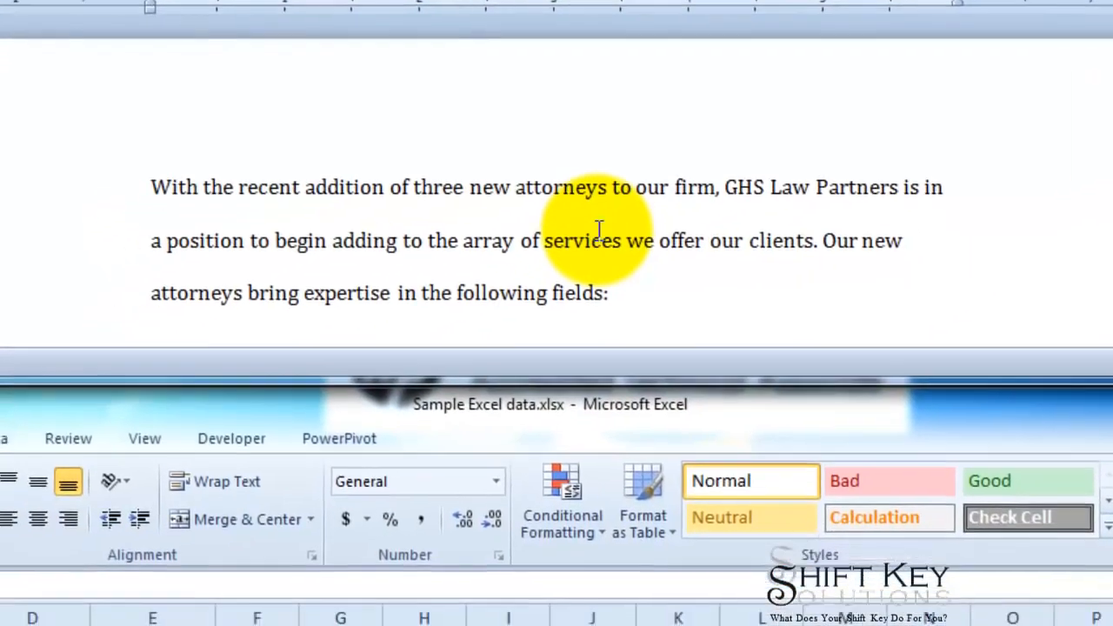
# AutoFit the reopened document's sales table to its contents and check the linked chart below it
pyautogui.scroll(-1, 612, 224)
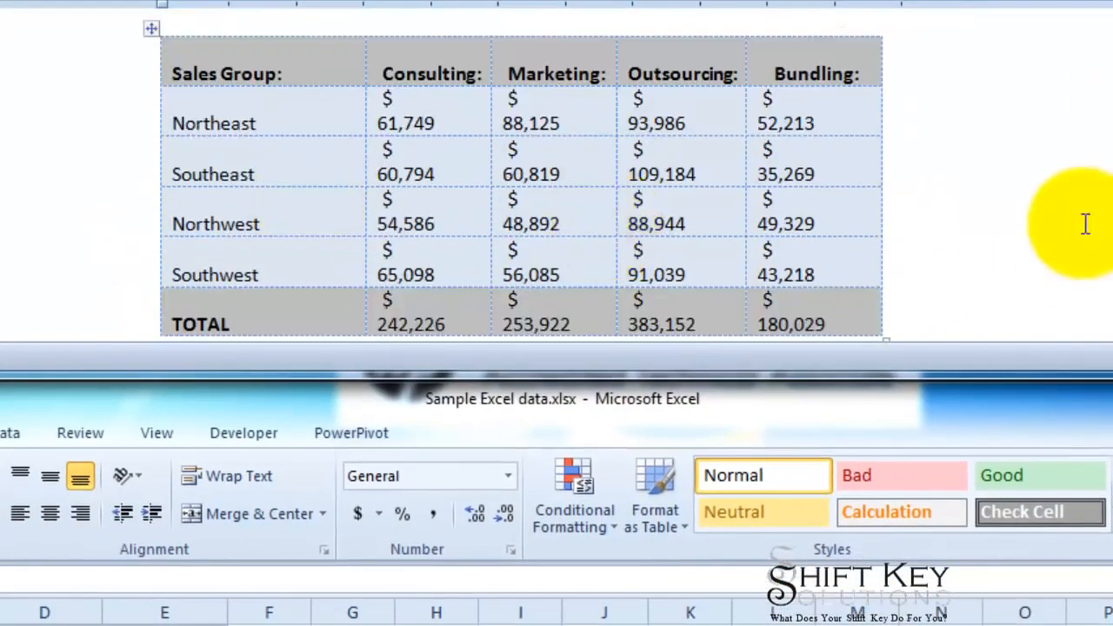
pyautogui.scroll(-1, 524, 162)
pyautogui.scroll(1, 327, 63)
pyautogui.click(450, 70)
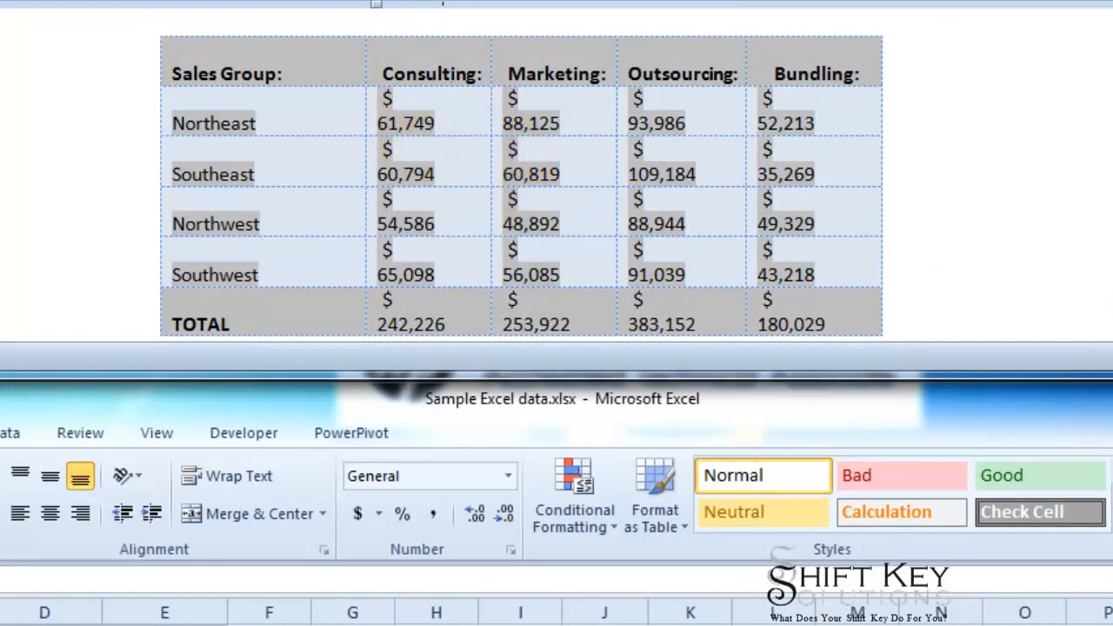
pyautogui.click(245, 1)
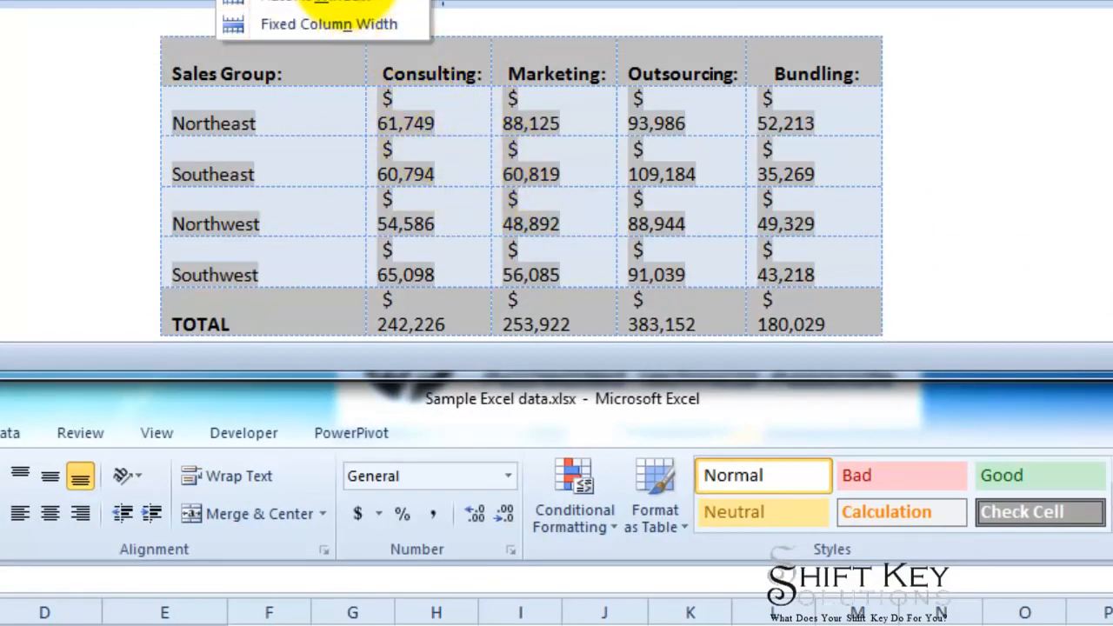
pyautogui.click(350, 1)
pyautogui.click(950, 191)
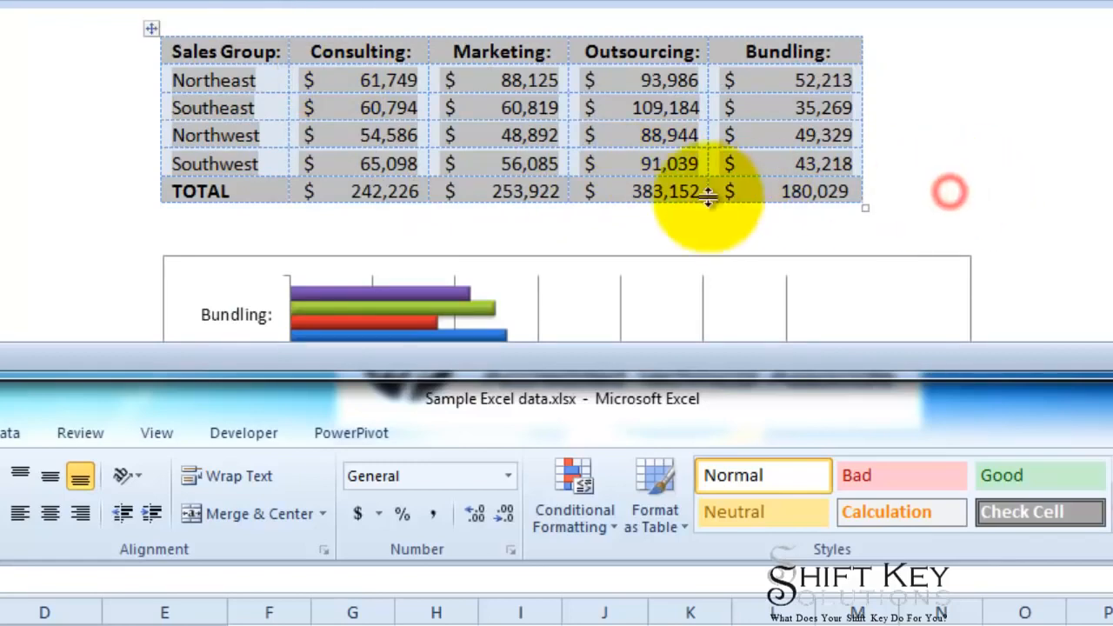
pyautogui.click(454, 215)
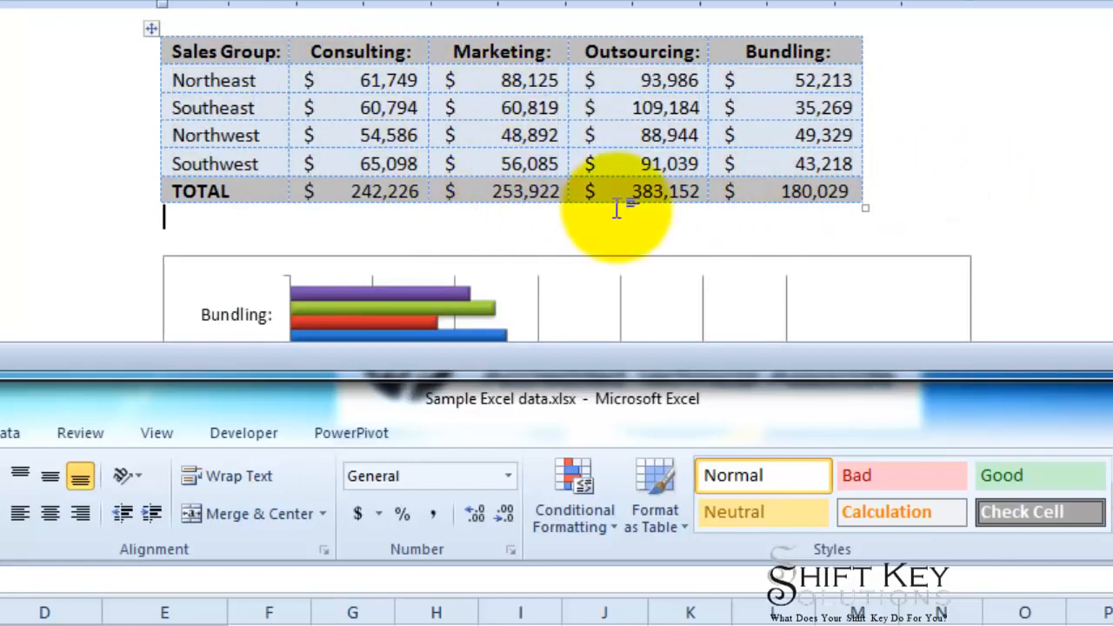
pyautogui.scroll(-8, 617, 207)
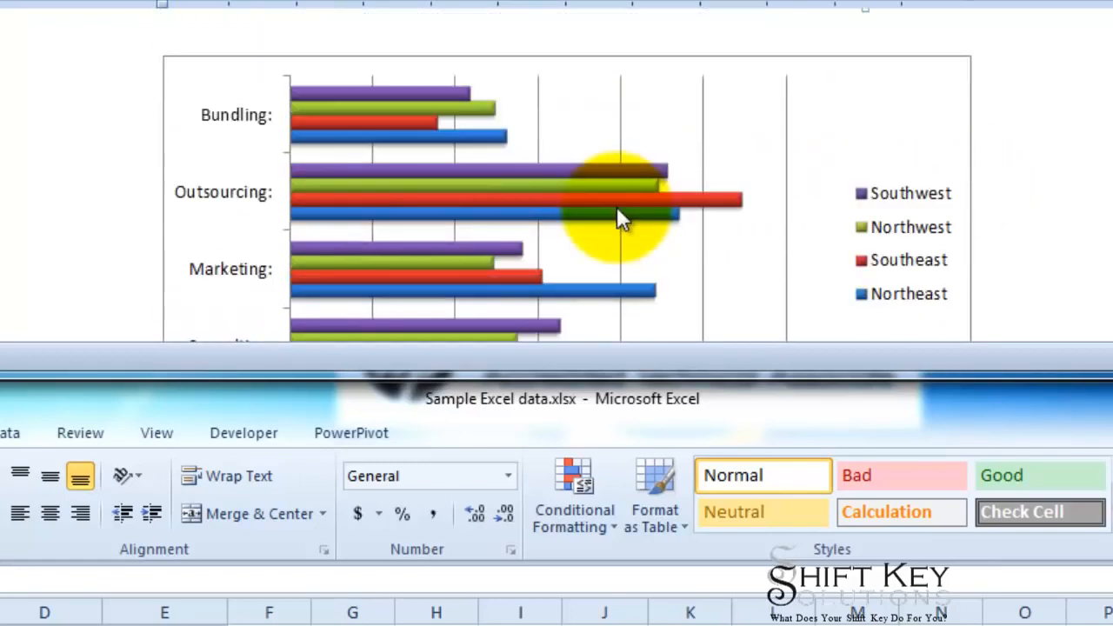